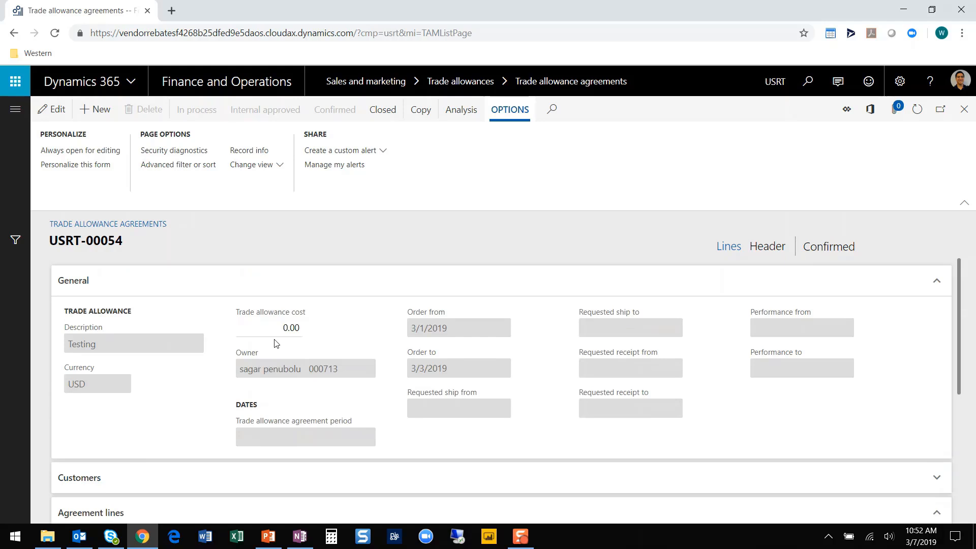
# Review the trade allowance agreement's header details, including the vendor contract, vendor rebate agreement and date fields.
pyautogui.click(765, 246)
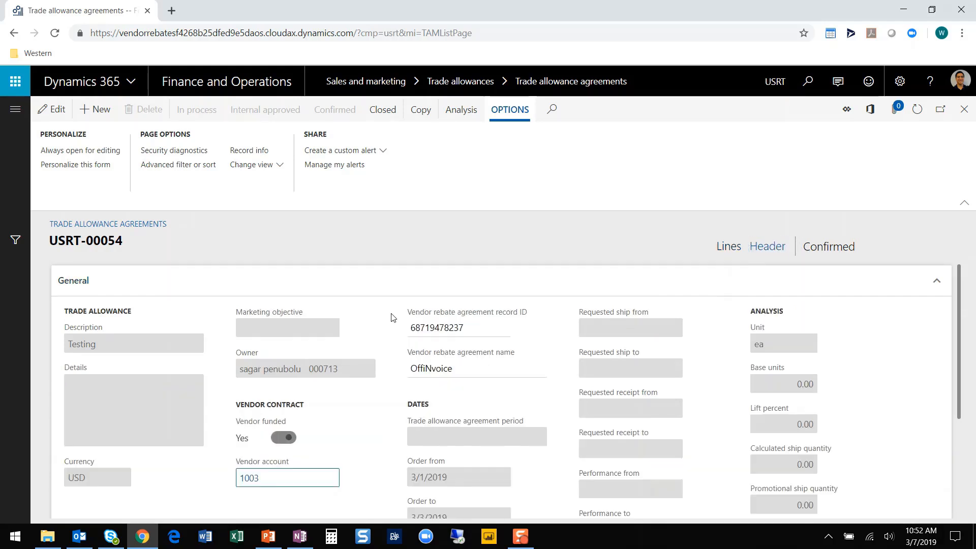
pyautogui.scroll(-3, 260, 401)
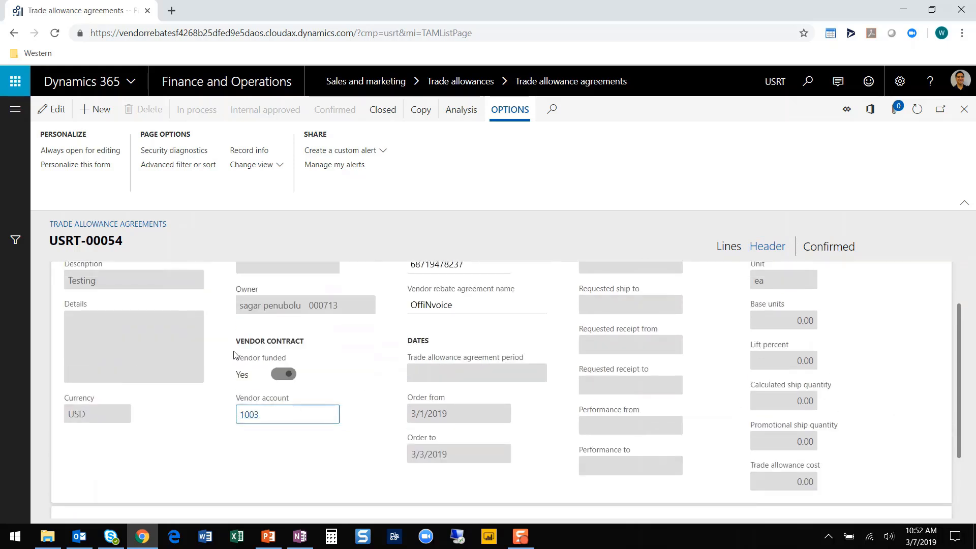
pyautogui.scroll(2, 935, 383)
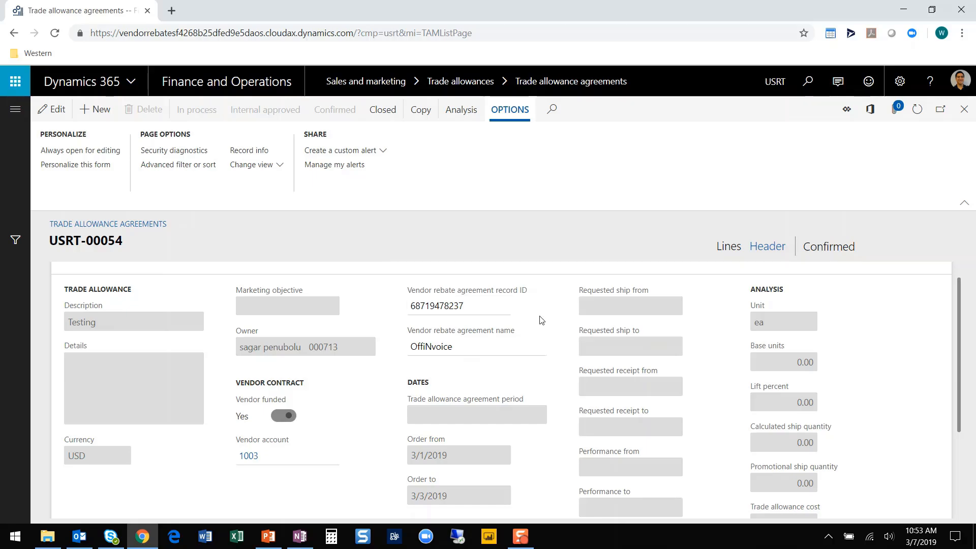
# Return to the agreement's lines view and expand the Customers section to check the assigned customers.
pyautogui.click(728, 246)
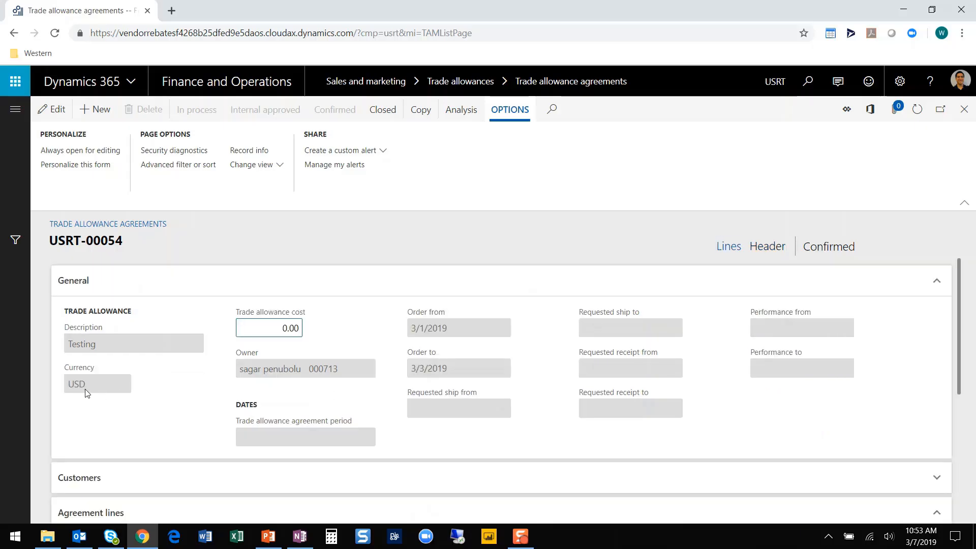
pyautogui.scroll(-4, 151, 391)
pyautogui.click(129, 290)
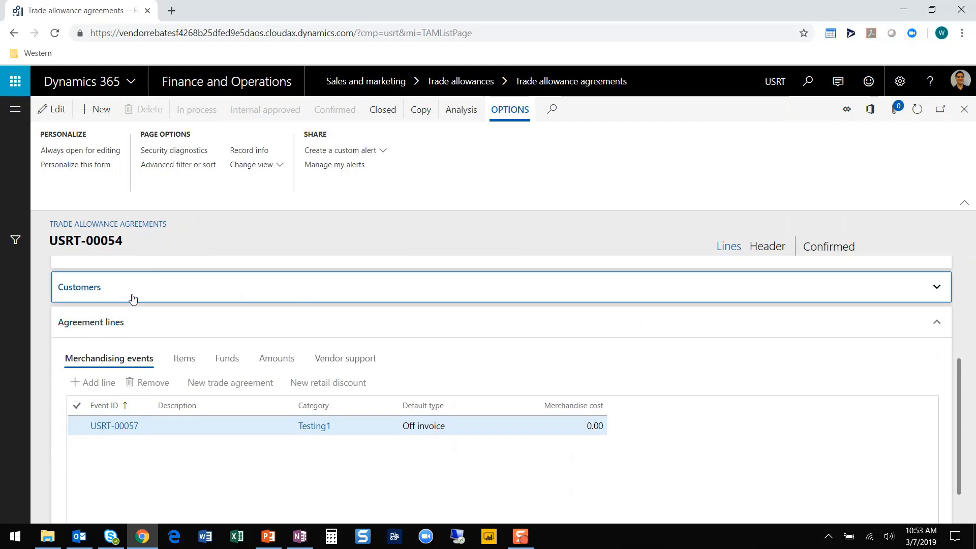
pyautogui.click(139, 294)
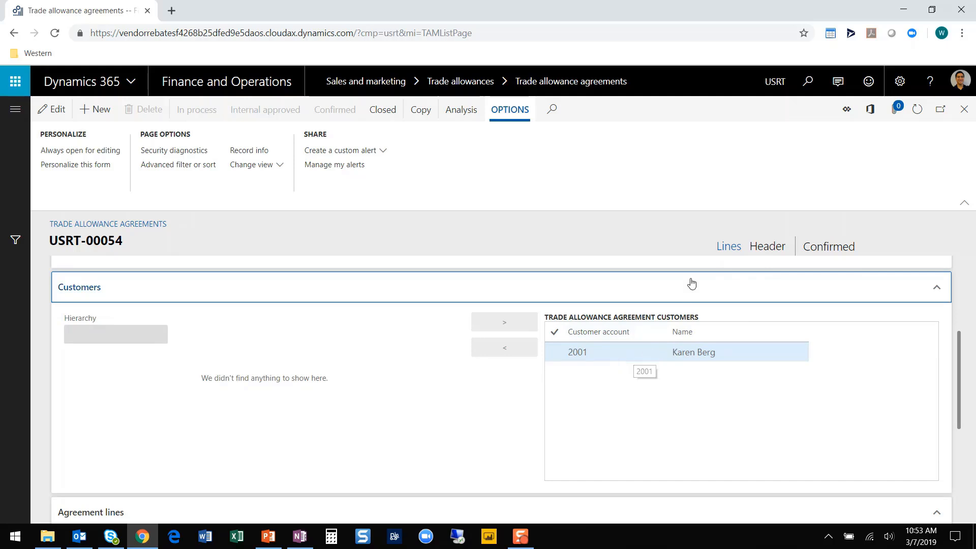
# Show the vendor support details of the merchandising event and review its vendor support lines.
pyautogui.scroll(-5, 605, 305)
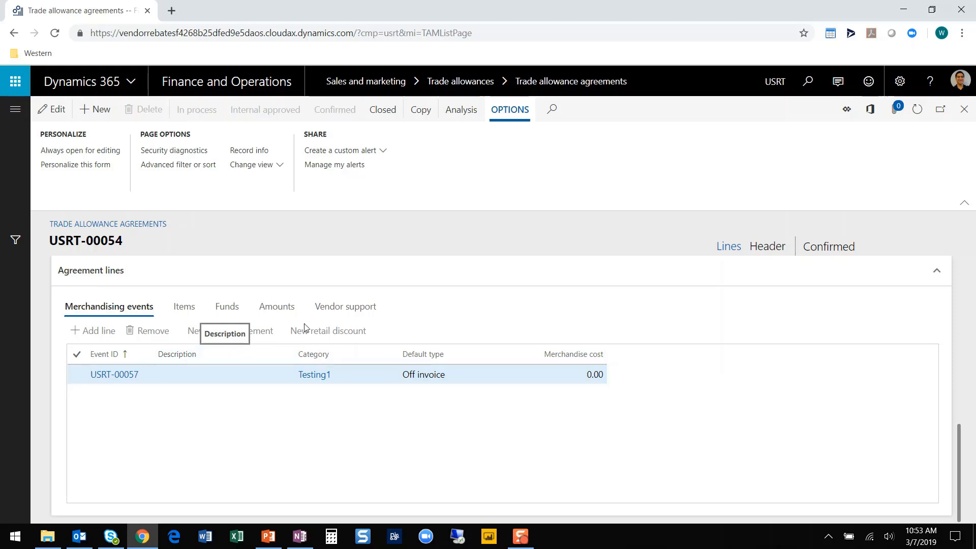
pyautogui.click(343, 308)
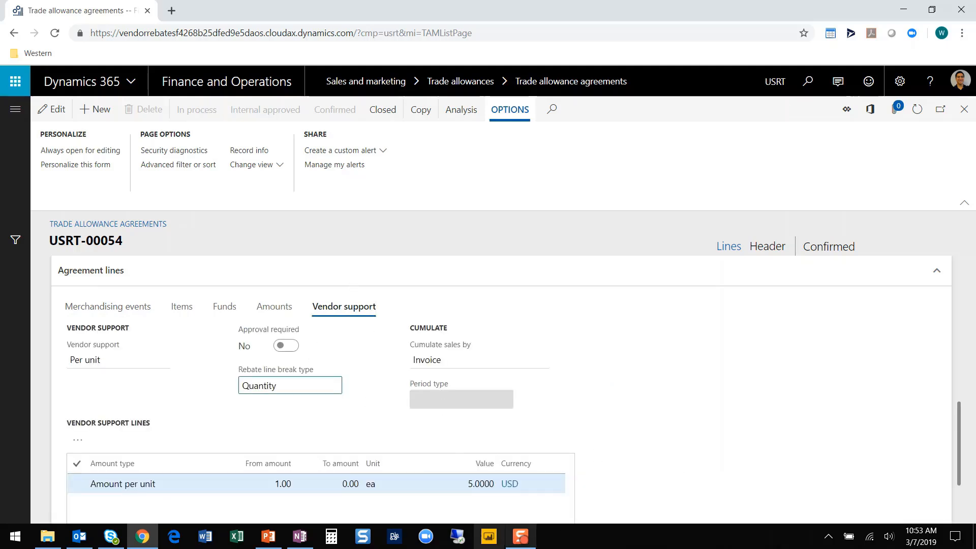
pyautogui.scroll(-1, 224, 418)
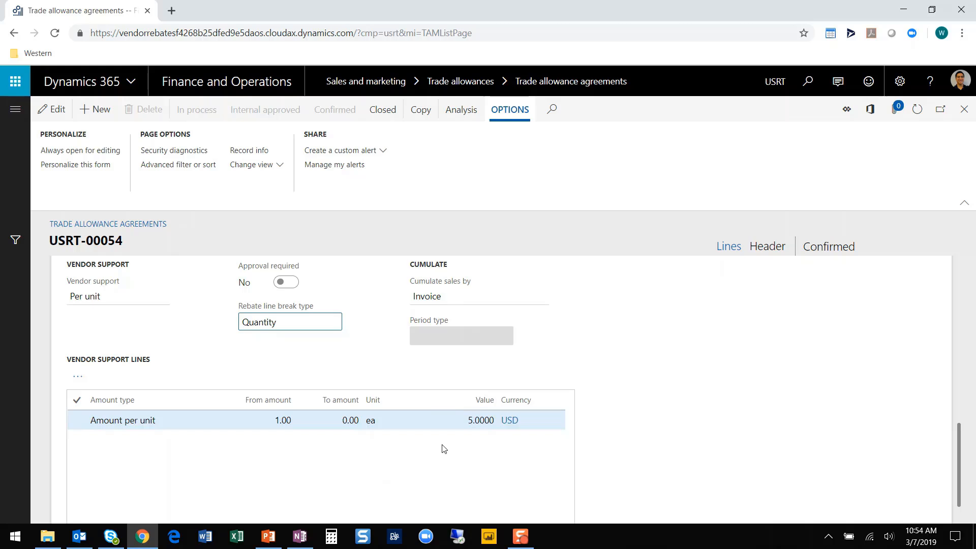
# Go to the retail discounts and open TestingRebates (ST100076) to check its event ID and general settings.
pyautogui.click(13, 113)
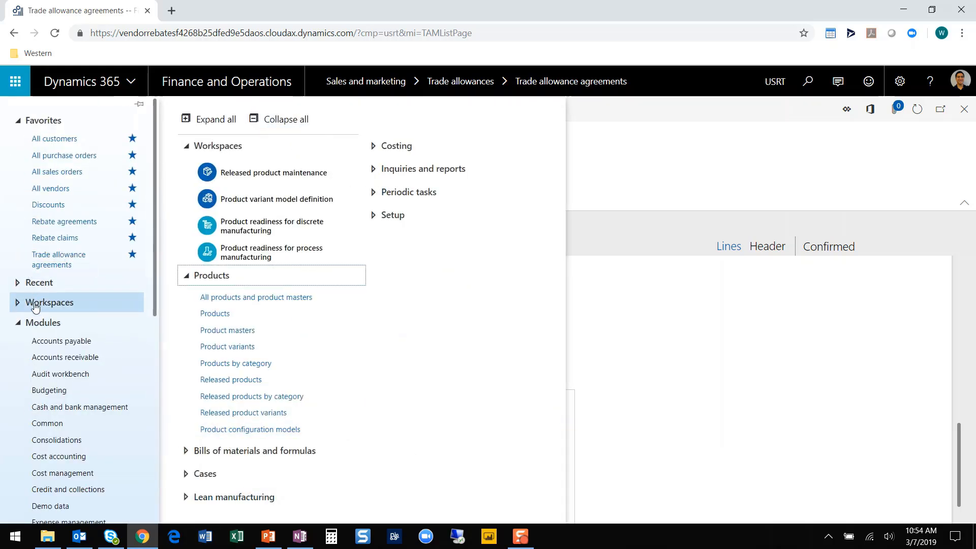
pyautogui.click(52, 204)
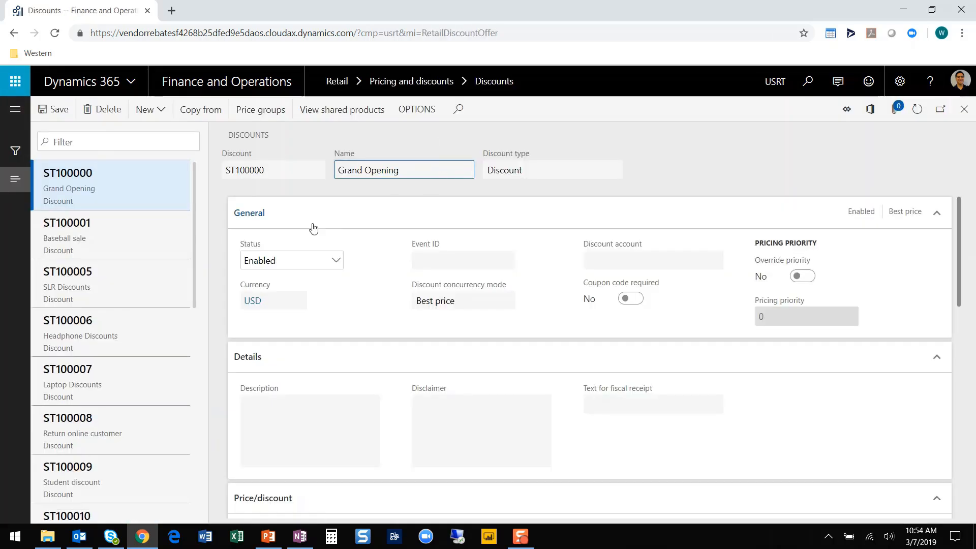
pyautogui.scroll(-10, 159, 372)
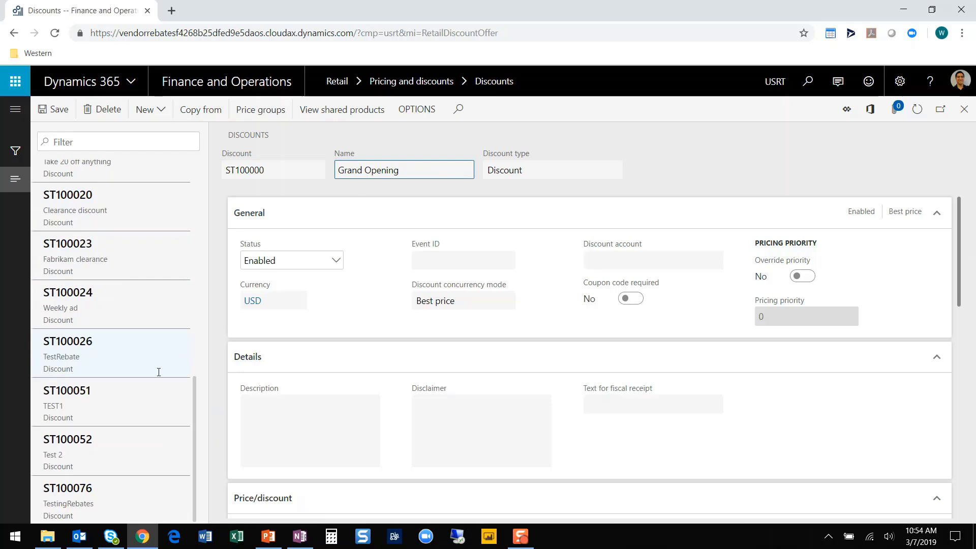
pyautogui.click(102, 501)
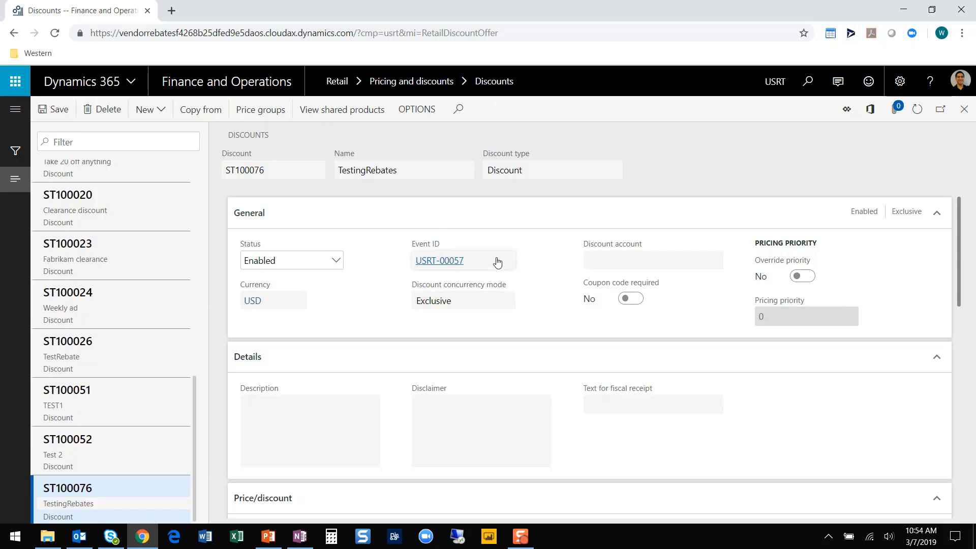
pyautogui.scroll(-1, 402, 255)
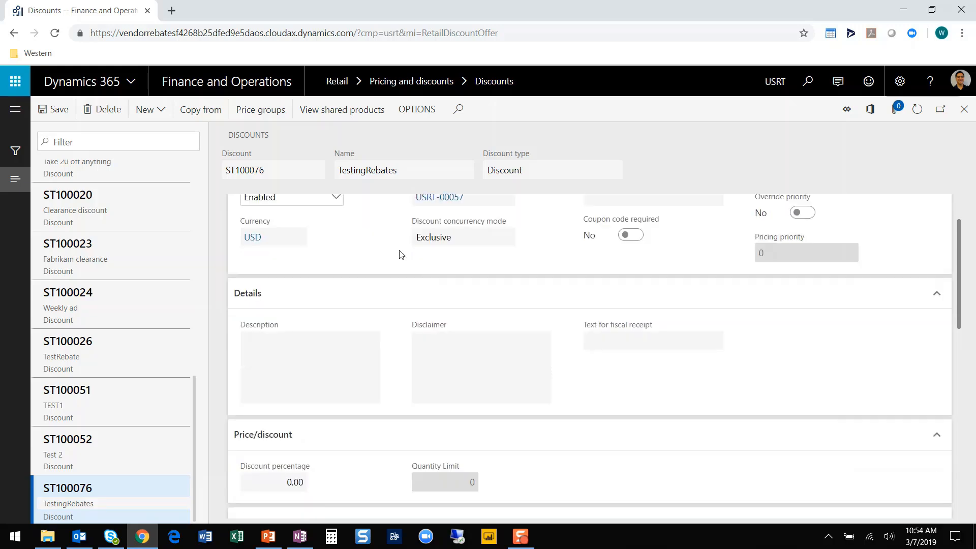
pyautogui.scroll(1, 432, 269)
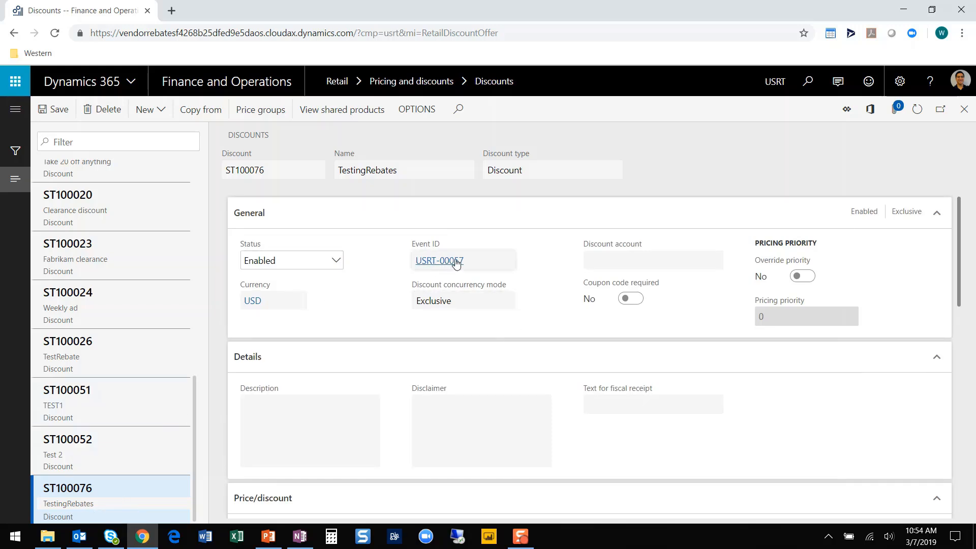
# Examine the TestingRebates discount's validation period and its line's product, discount method and cash discount amount.
pyautogui.scroll(-8, 412, 469)
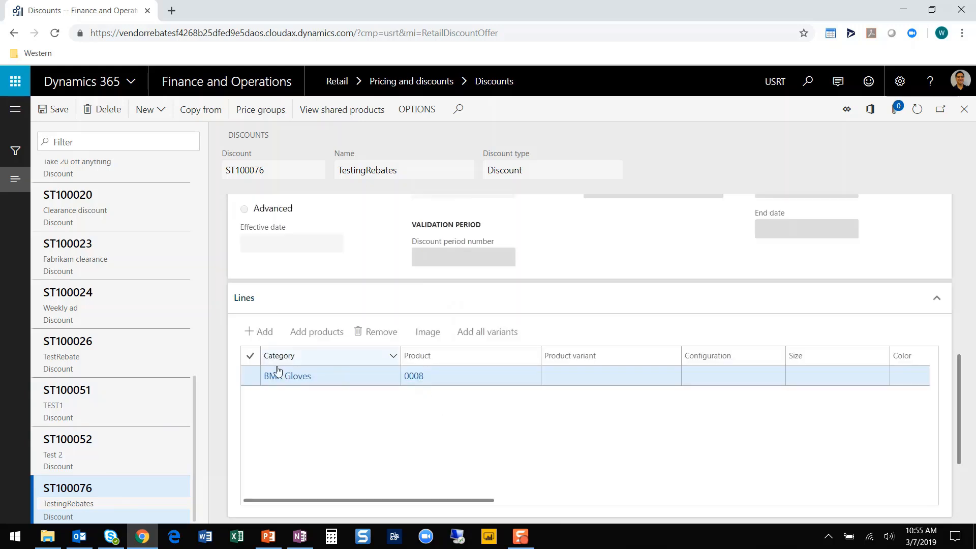
pyautogui.hscroll(6, 318, 389)
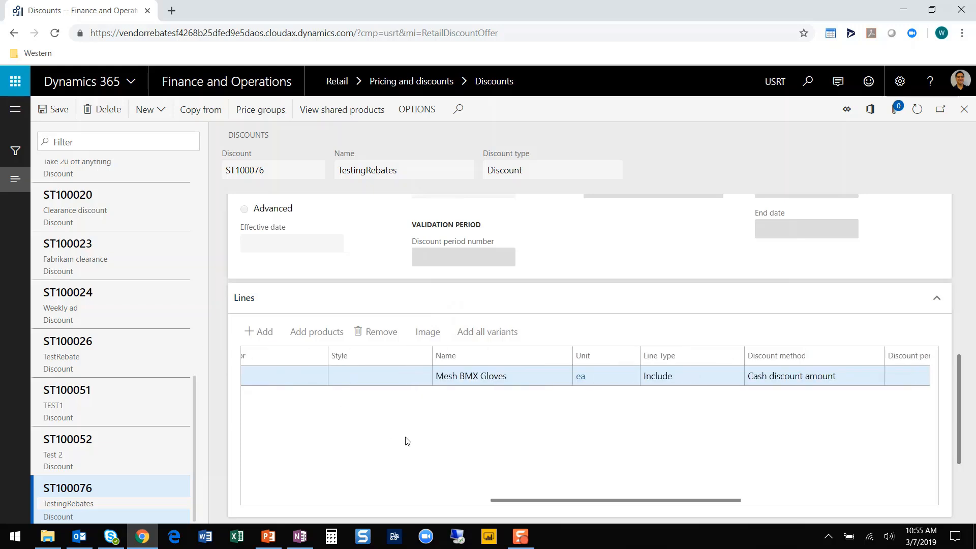
pyautogui.hscroll(6, 407, 441)
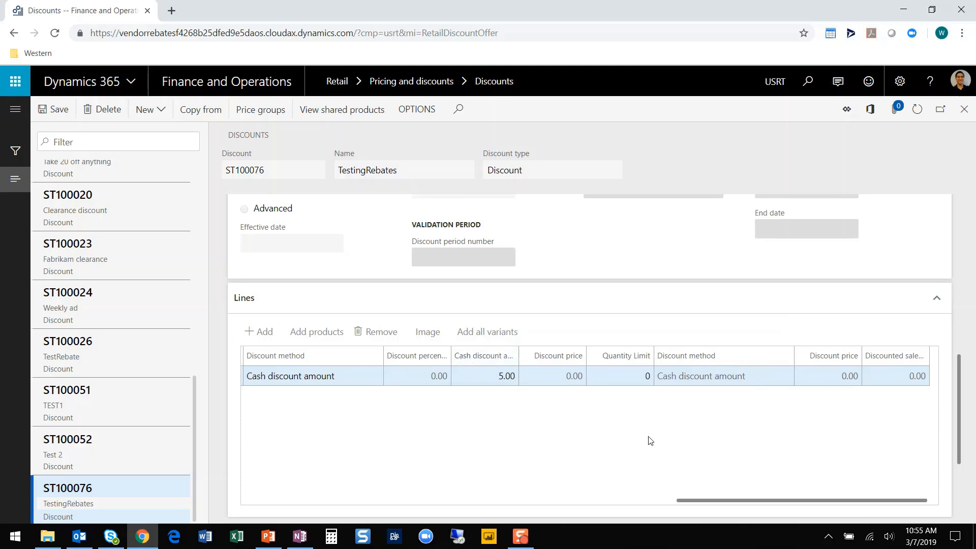
pyautogui.hscroll(-3, 593, 475)
pyautogui.hscroll(-5, 592, 475)
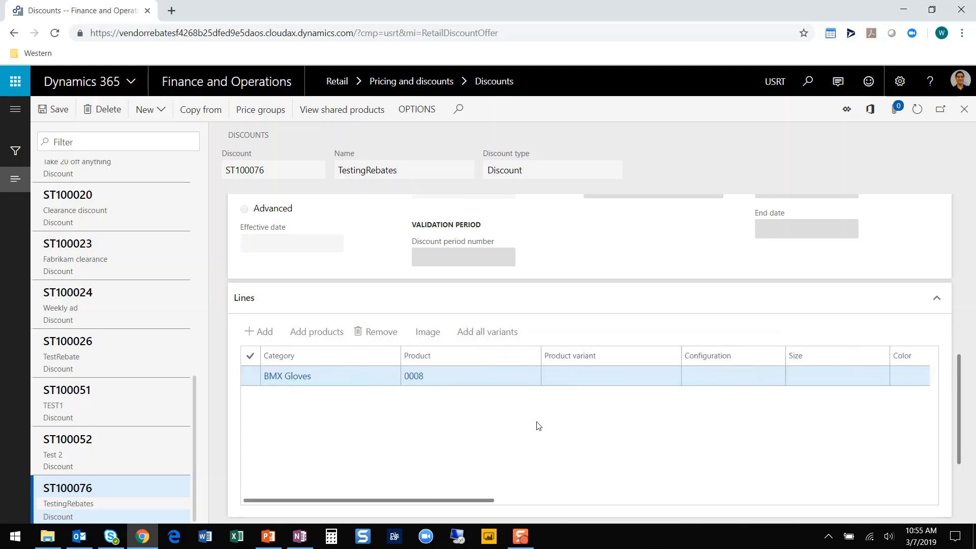
pyautogui.scroll(5, 590, 361)
pyautogui.scroll(-10, 603, 403)
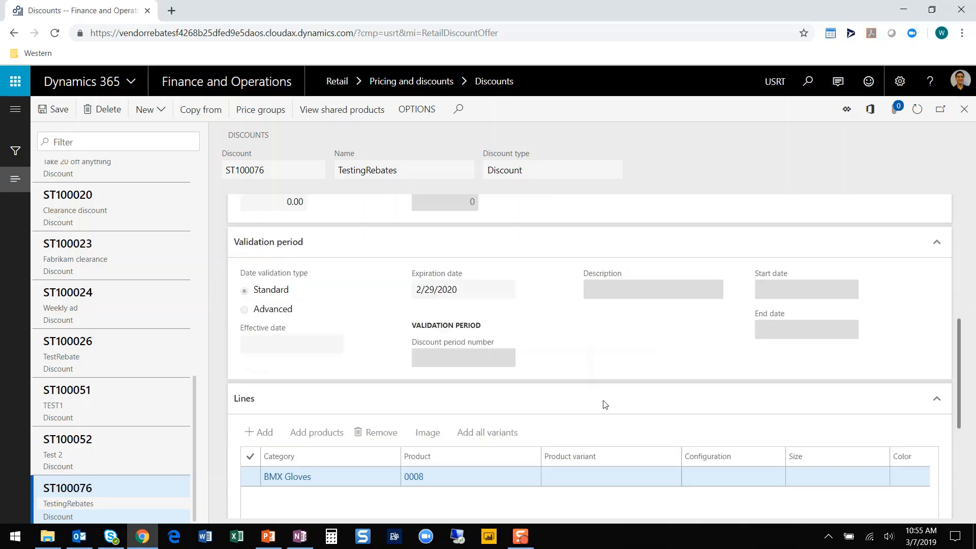
pyautogui.hscroll(10, 520, 414)
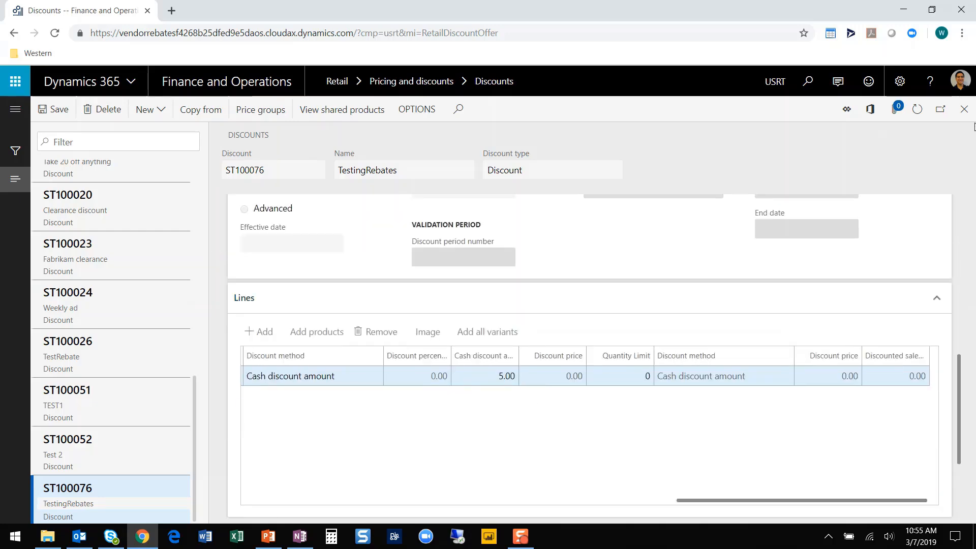
# Close the discount, open the vendor rebate agreements and select the OffiNvoice agreement.
pyautogui.click(965, 113)
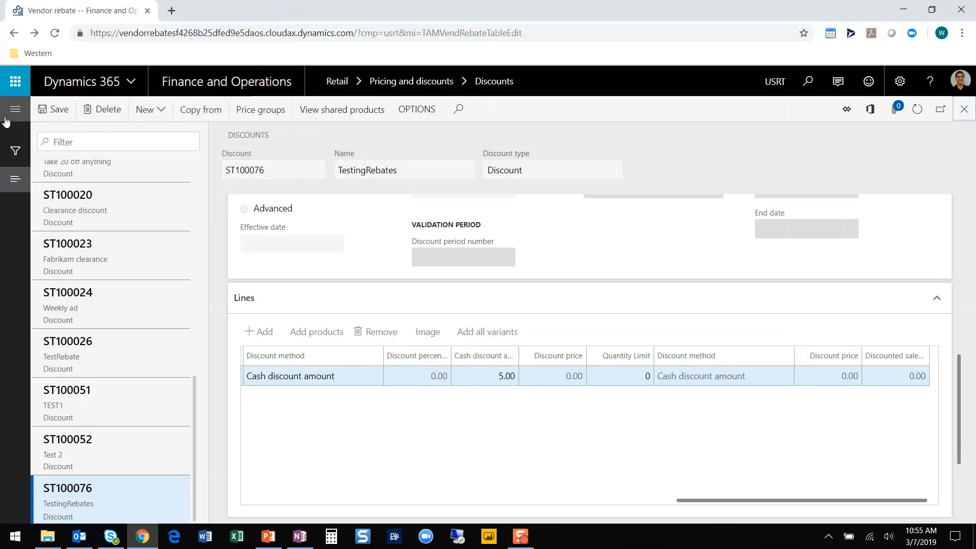
pyautogui.click(4, 118)
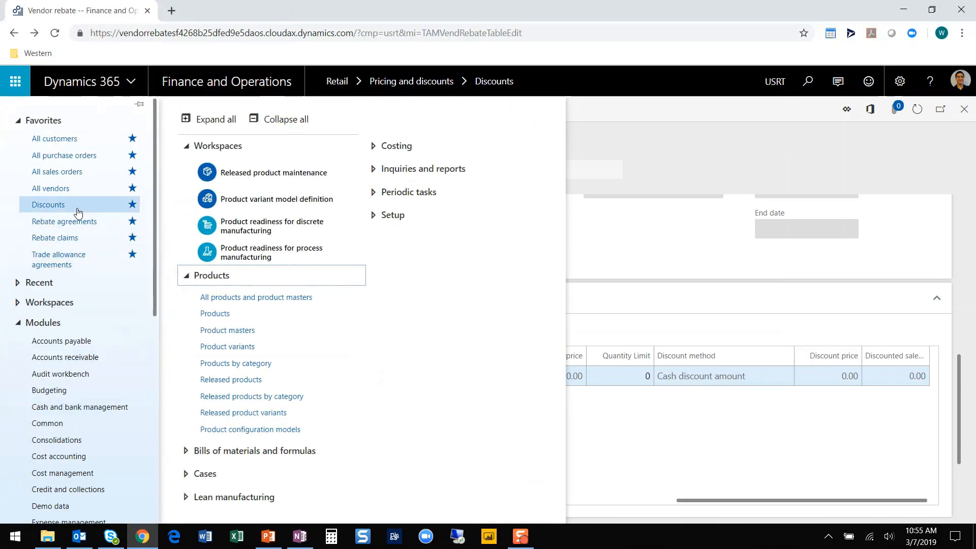
pyautogui.click(71, 221)
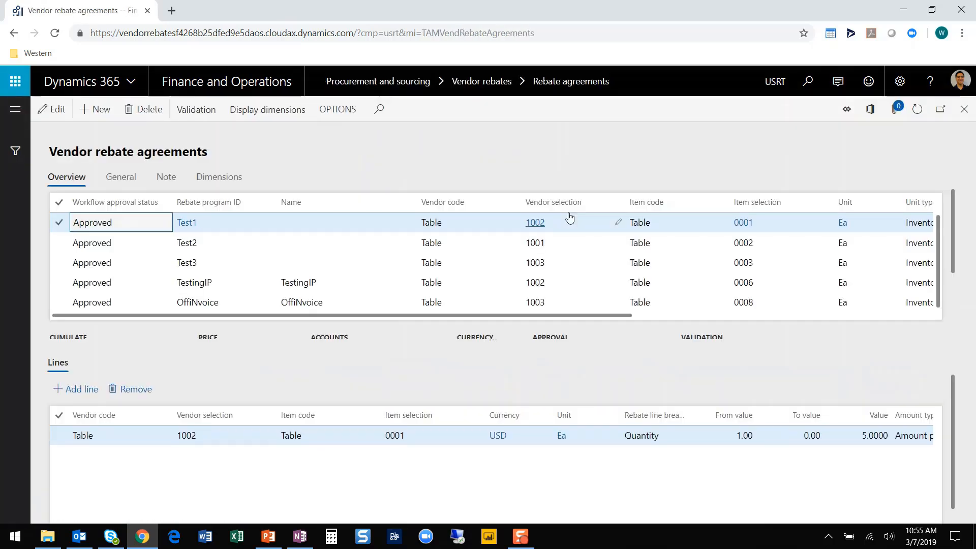
pyautogui.moveTo(569, 216)
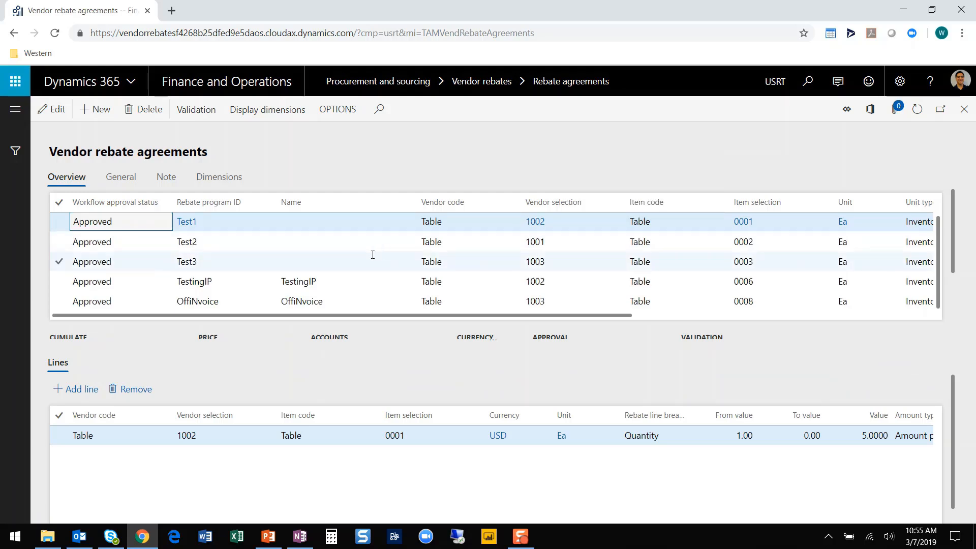
pyautogui.click(362, 300)
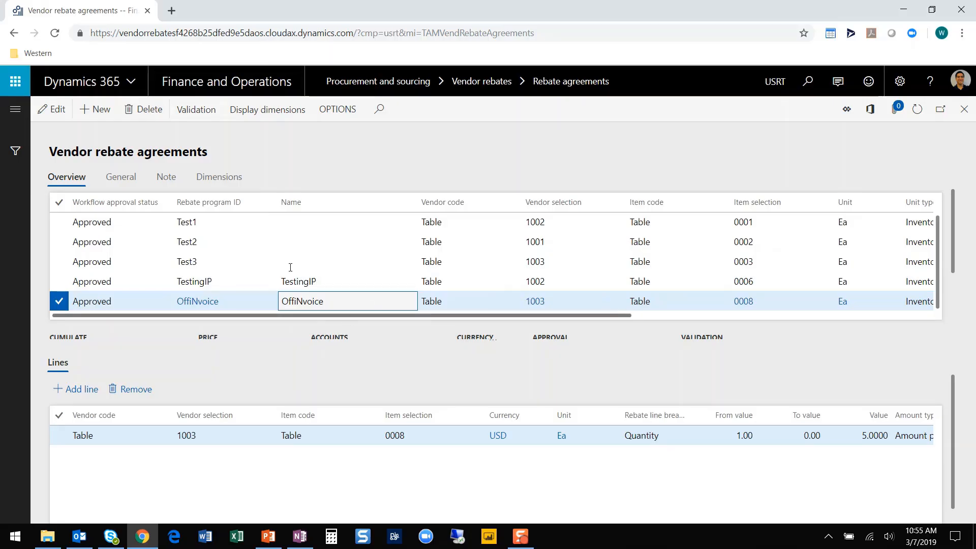
# Review the OffiNvoice agreement's overview settings and rebate line, and show its general details.
pyautogui.moveTo(554, 315); pyautogui.dragTo(661, 319)
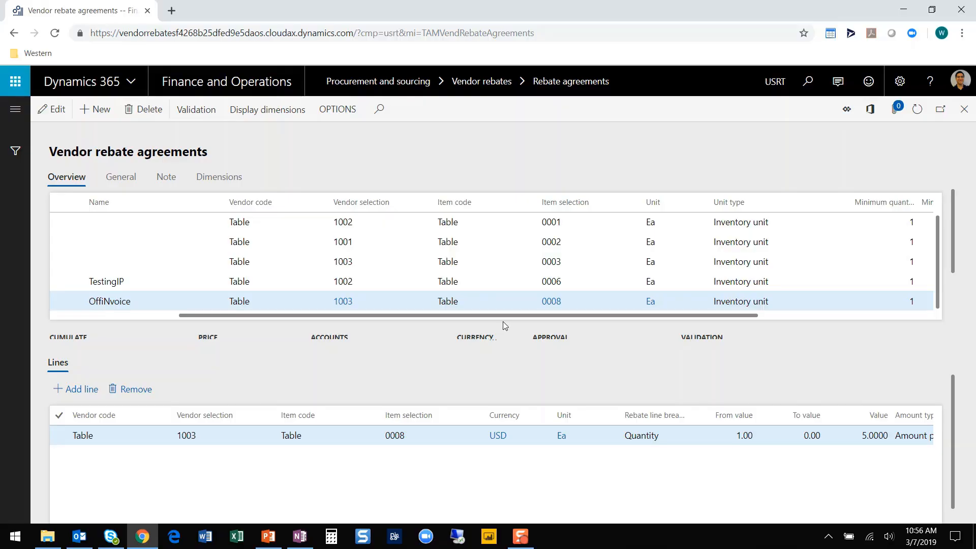
pyautogui.scroll(-3, 524, 326)
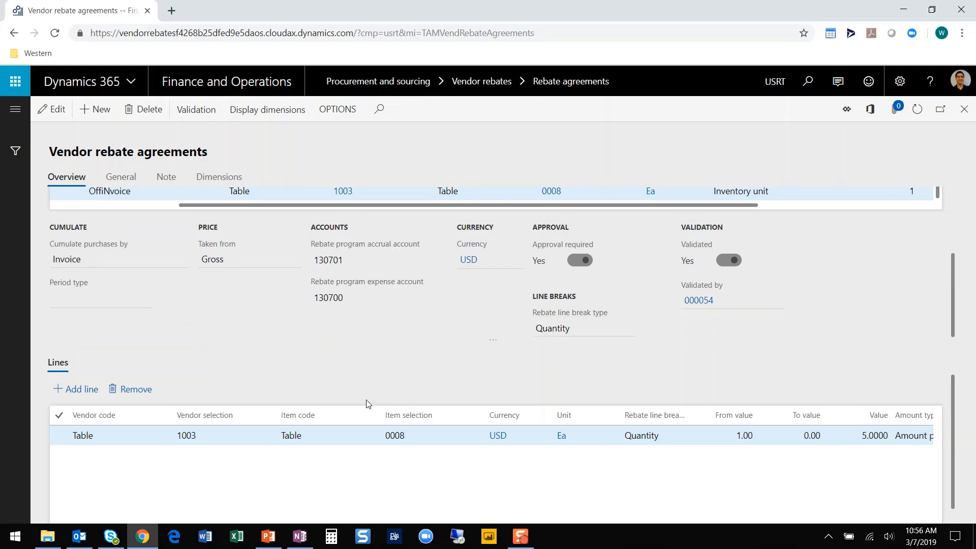
pyautogui.scroll(3, 956, 247)
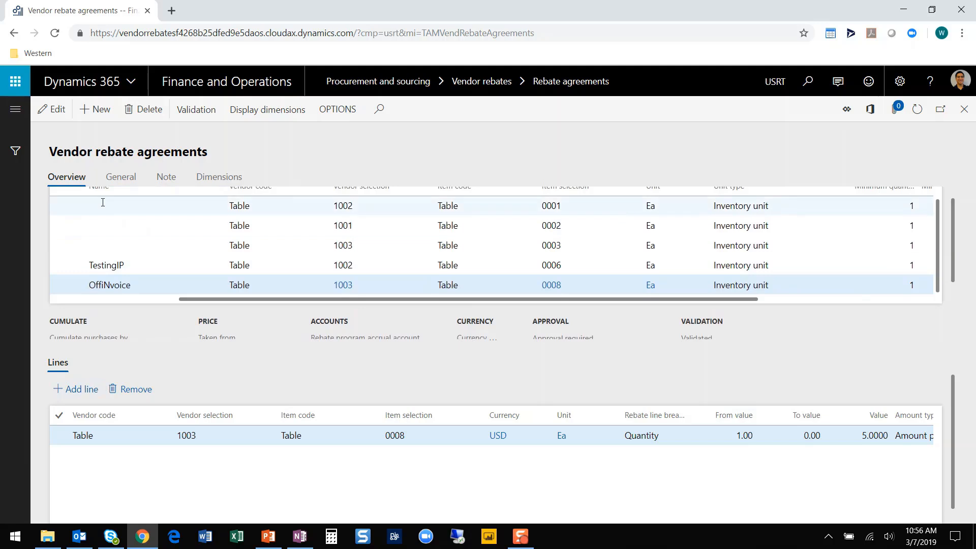
pyautogui.hscroll(2, 264, 466)
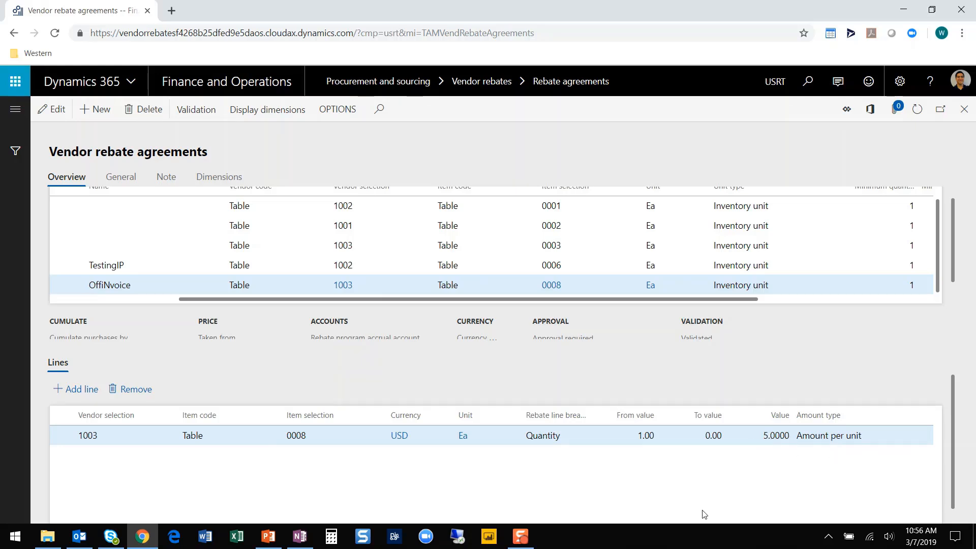
pyautogui.hscroll(-2, 305, 422)
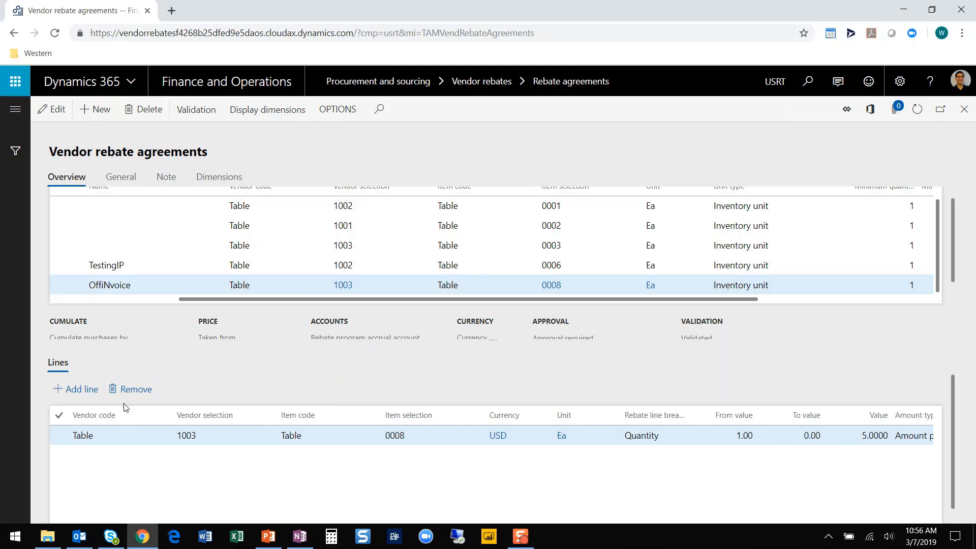
pyautogui.scroll(1, 115, 242)
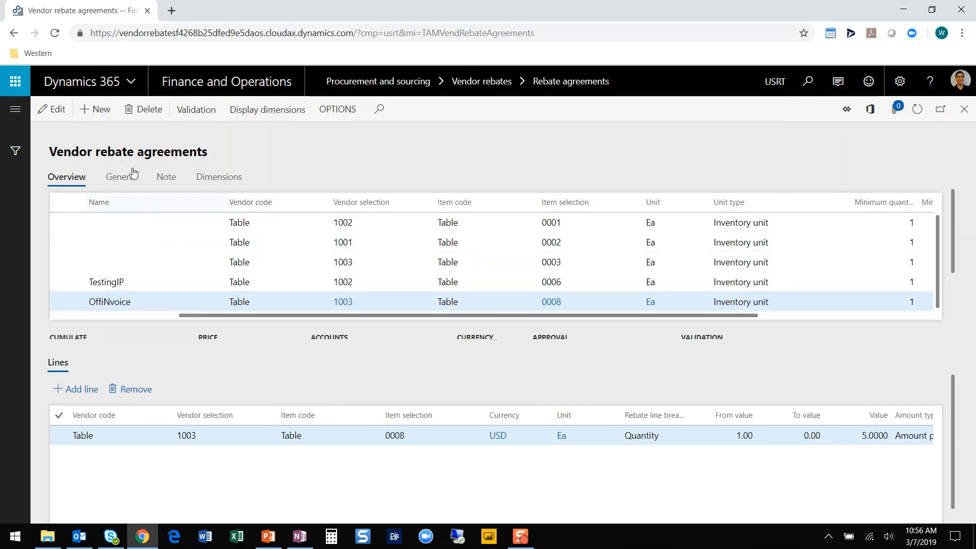
pyautogui.click(137, 183)
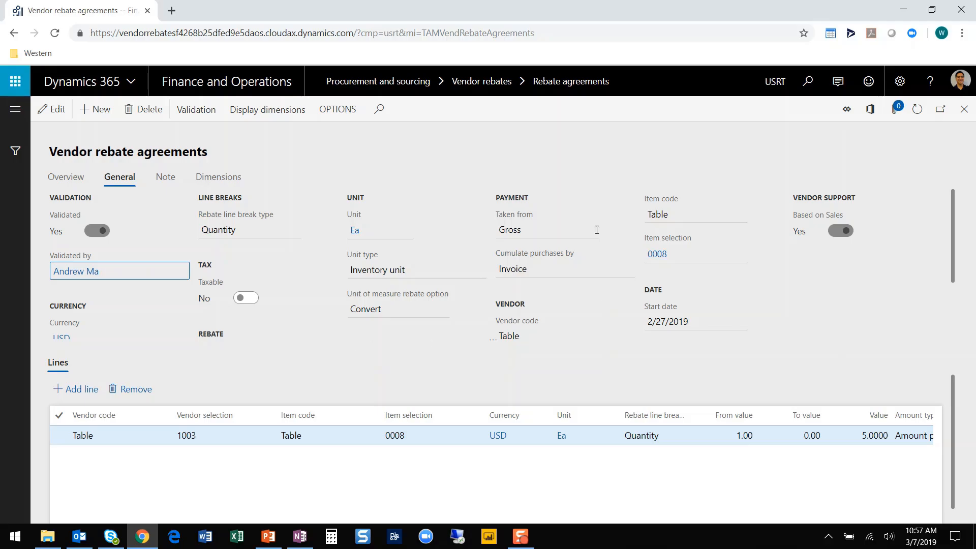
# Go to all sales orders and start a new sales order, entering the customer's account number.
pyautogui.click(15, 109)
pyautogui.click(57, 171)
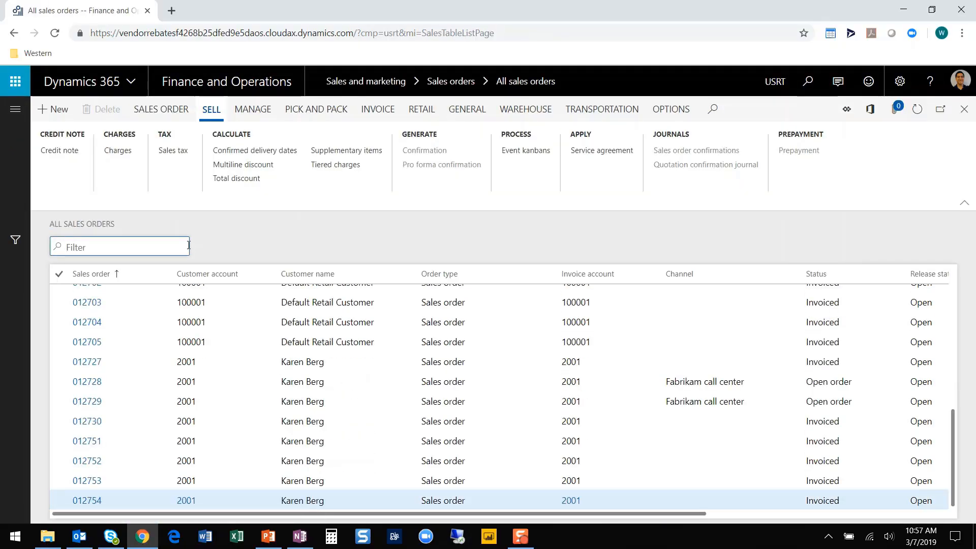
pyautogui.click(54, 116)
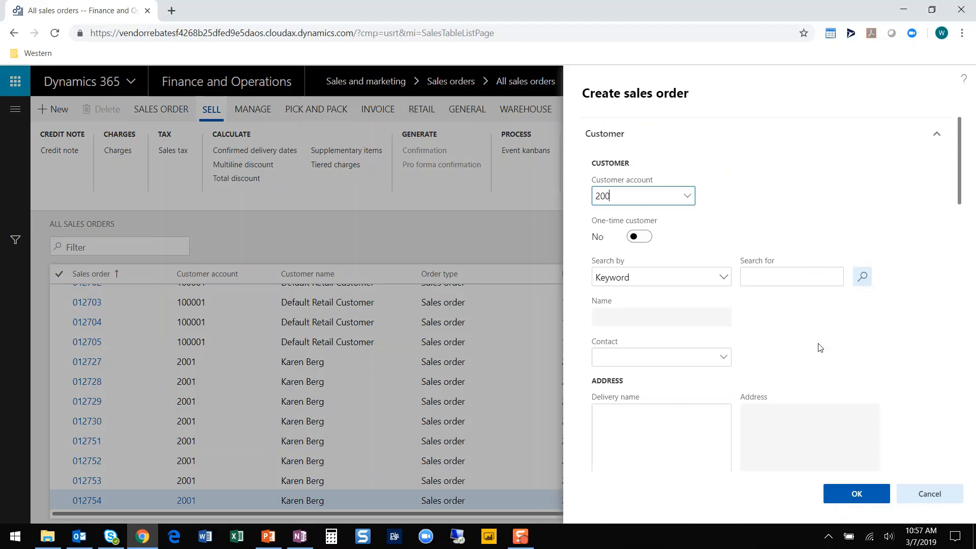
pyautogui.press('Tab')
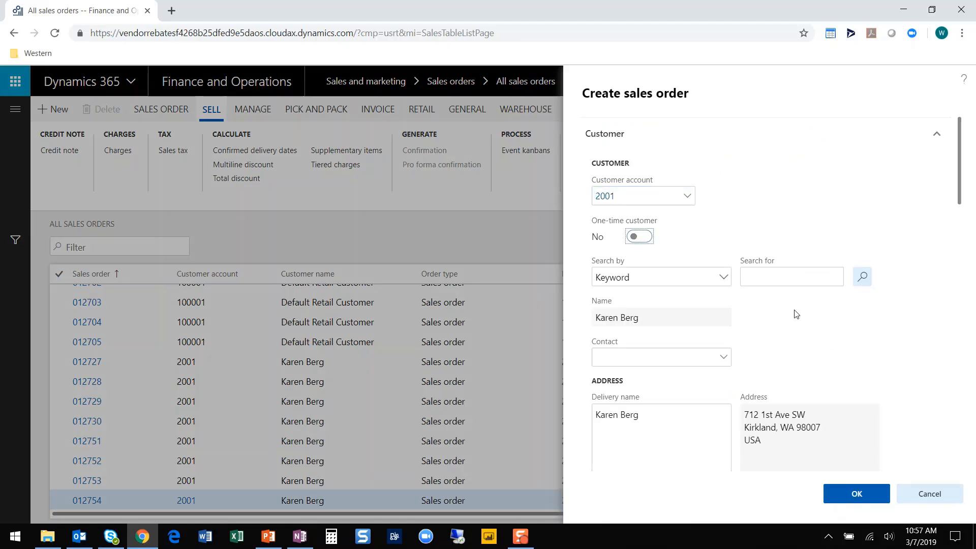
# Set the new order's site to CENTRAL and its warehouse to HOUSTON, and create the order.
pyautogui.scroll(-10, 806, 318)
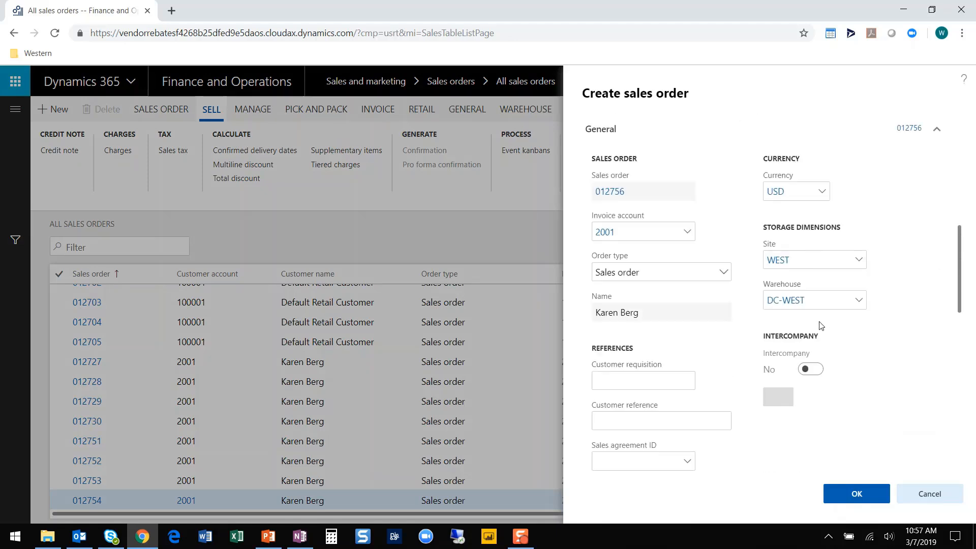
pyautogui.scroll(3, 846, 262)
pyautogui.click(854, 238)
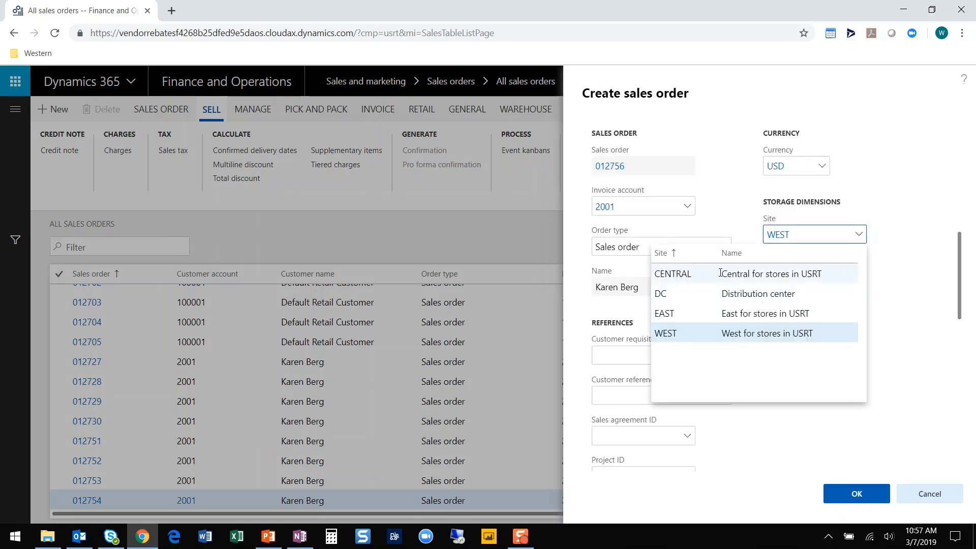
pyautogui.click(721, 274)
pyautogui.click(858, 275)
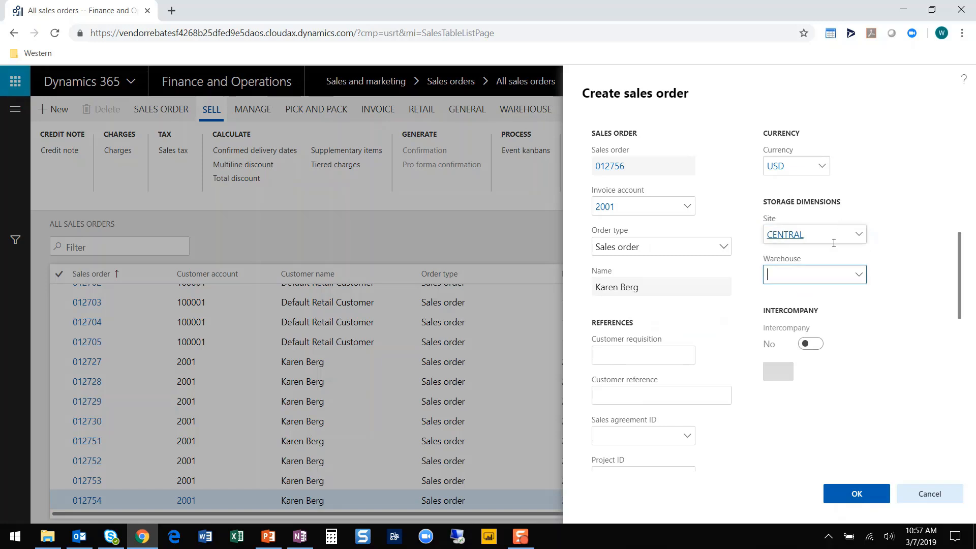
pyautogui.click(581, 426)
pyautogui.click(862, 496)
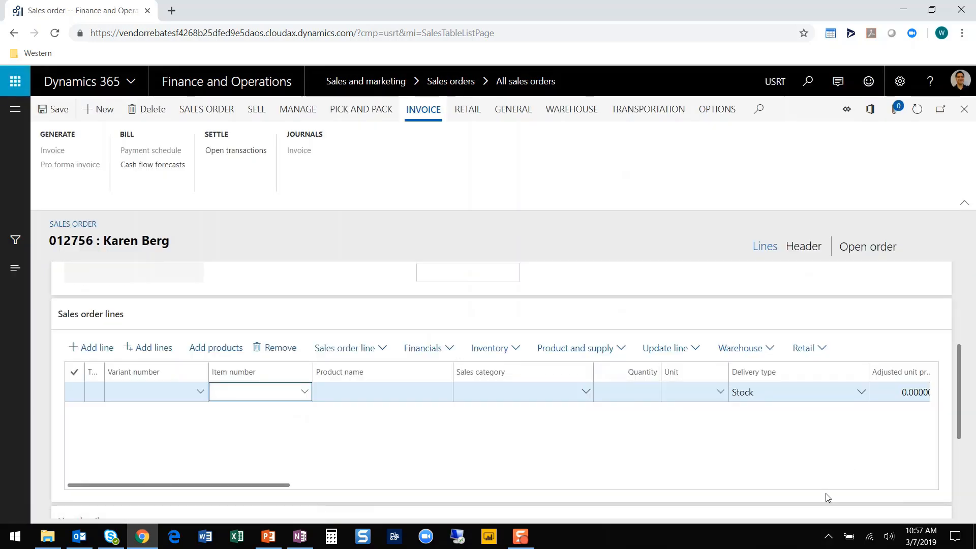
# Enter item 0008 on the first sales order line with a quantity of 5.
pyautogui.click(228, 399)
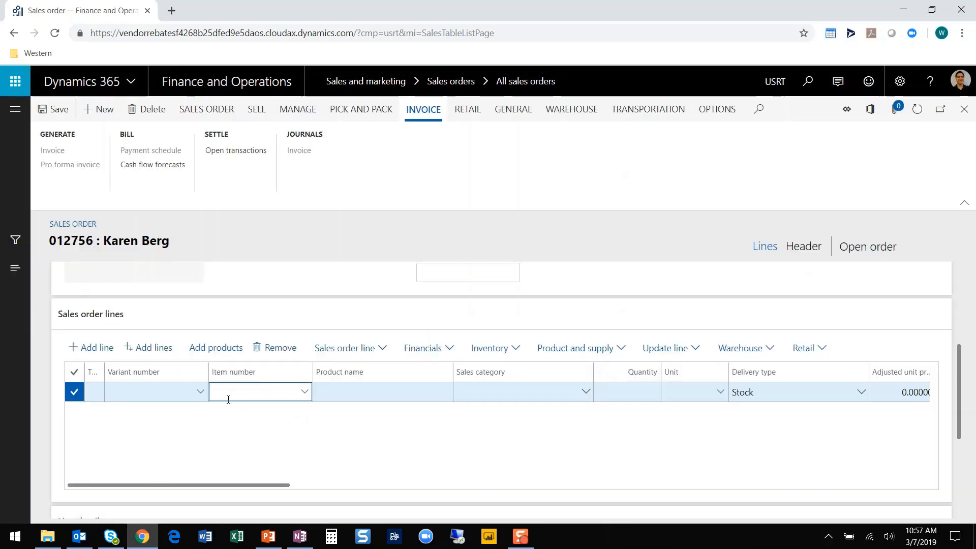
pyautogui.write('0008')
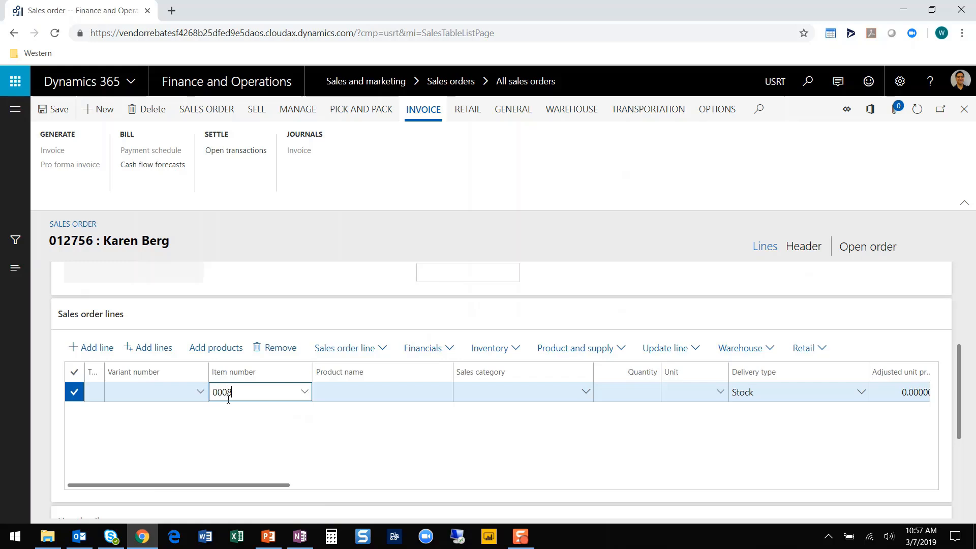
pyautogui.press('Tab')
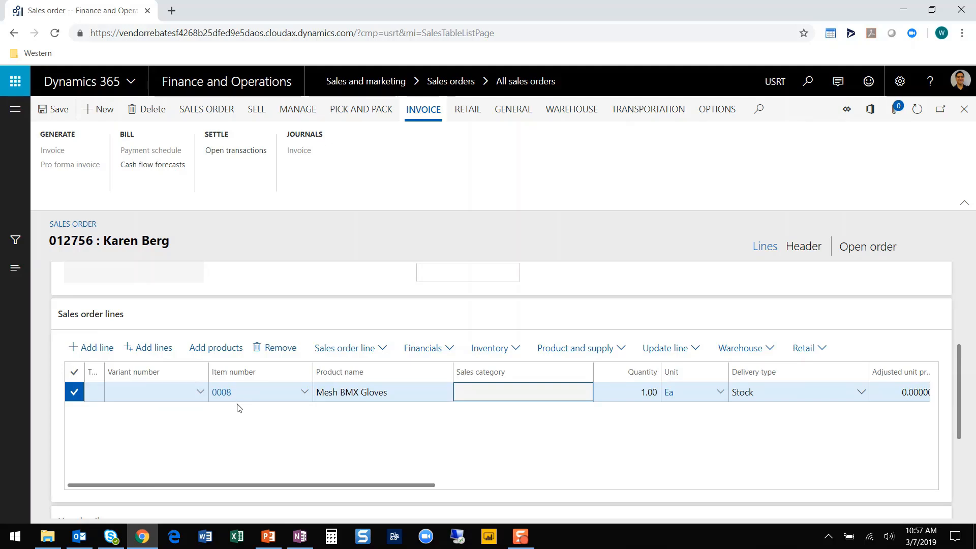
pyautogui.hscroll(2, 447, 428)
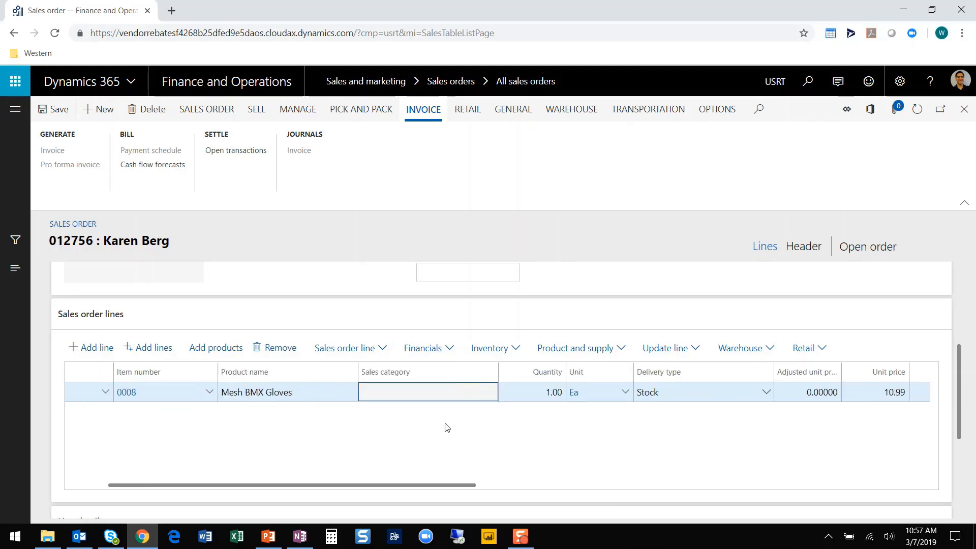
pyautogui.click(538, 393)
pyautogui.write('5')
pyautogui.press('Tab')
# Refresh the sales order and check the line's unit price, discount and net amount.
pyautogui.hscroll(5, 399, 456)
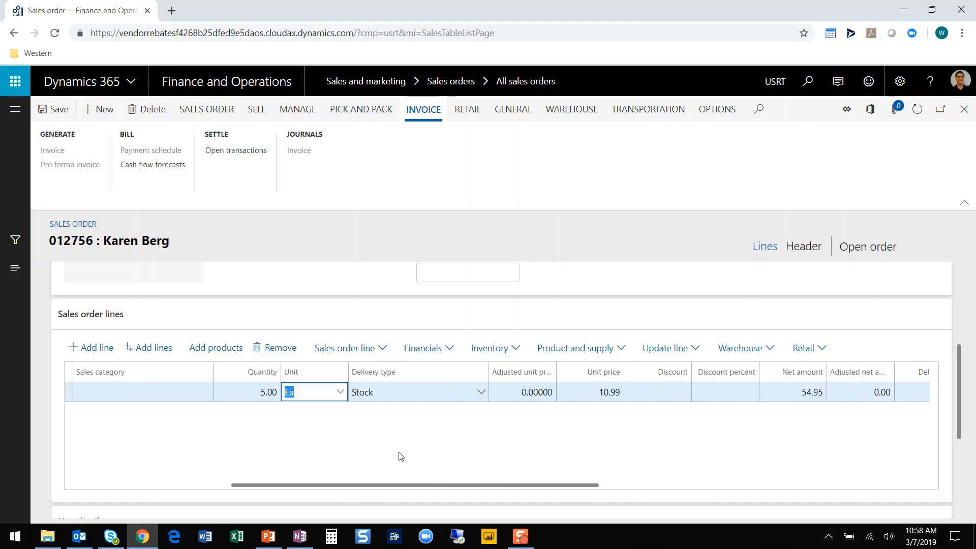
pyautogui.hscroll(-5, 394, 456)
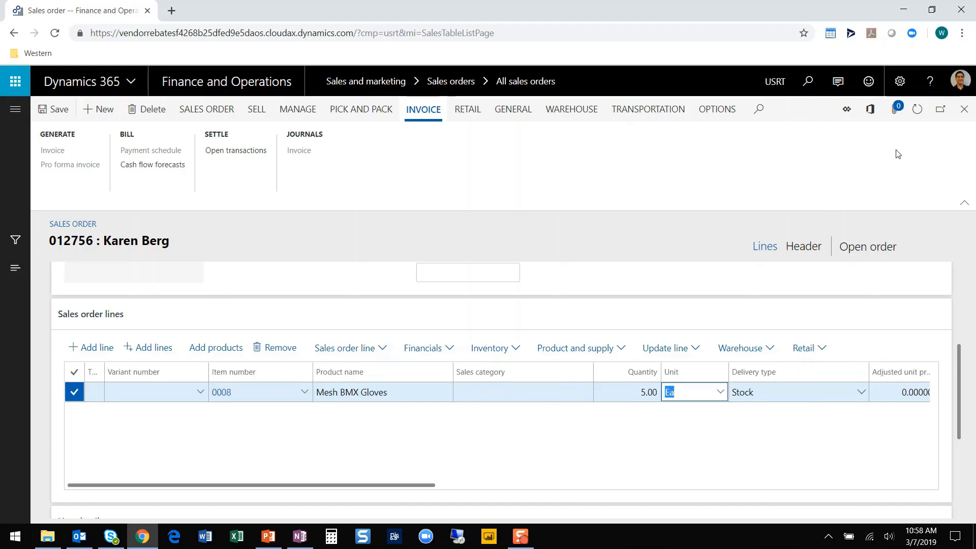
pyautogui.click(917, 109)
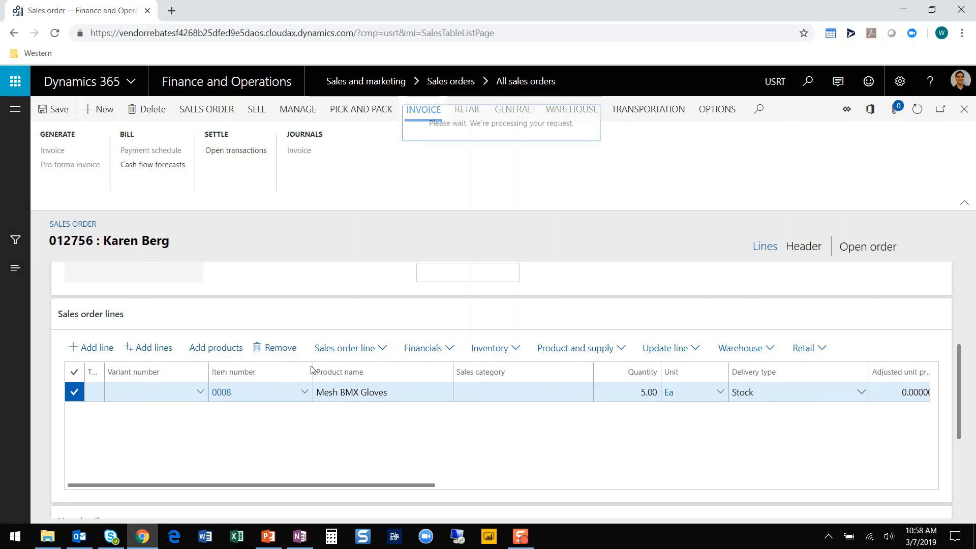
pyautogui.hscroll(5, 376, 430)
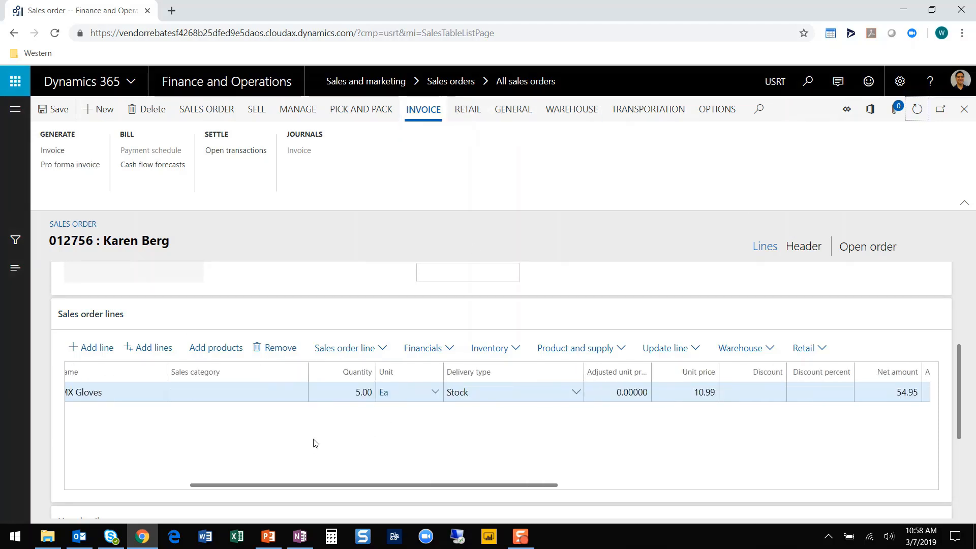
pyautogui.scroll(4, 314, 444)
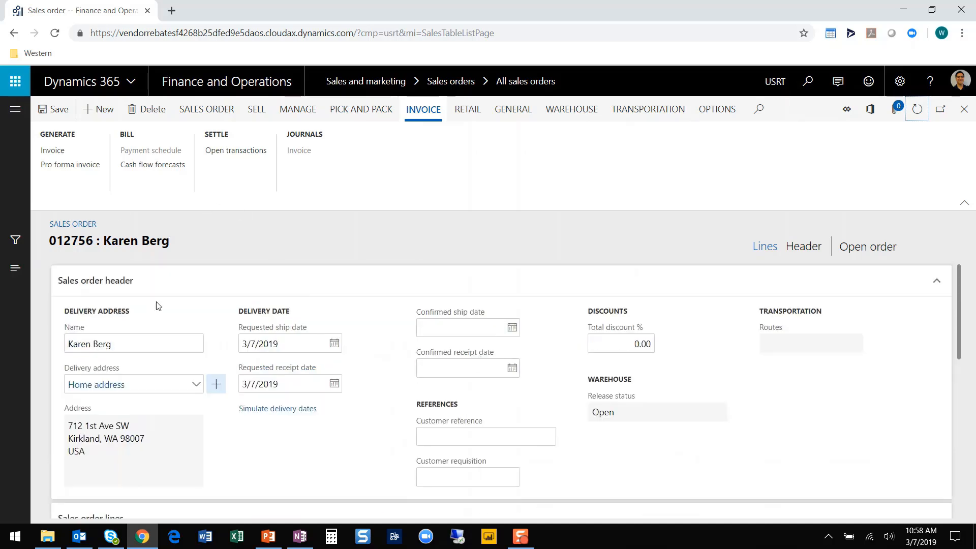
# Post the sales order's invoice without printing, declining the recommended packing slip quantity so that All is kept.
pyautogui.click(92, 152)
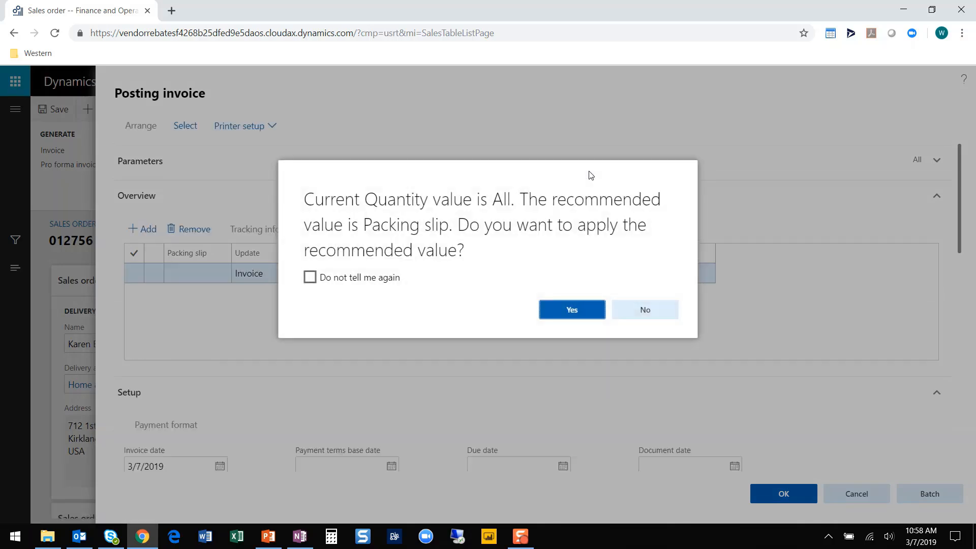
pyautogui.click(641, 318)
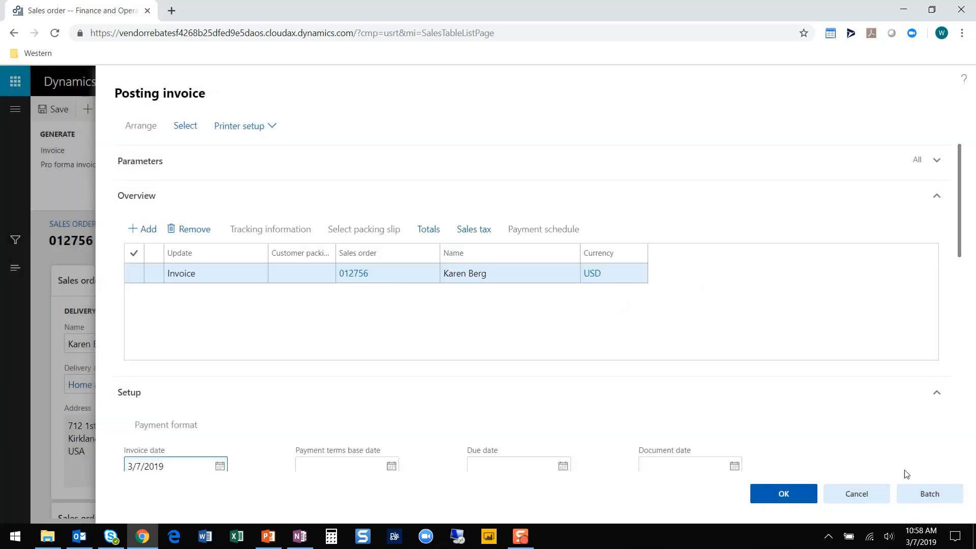
pyautogui.click(784, 493)
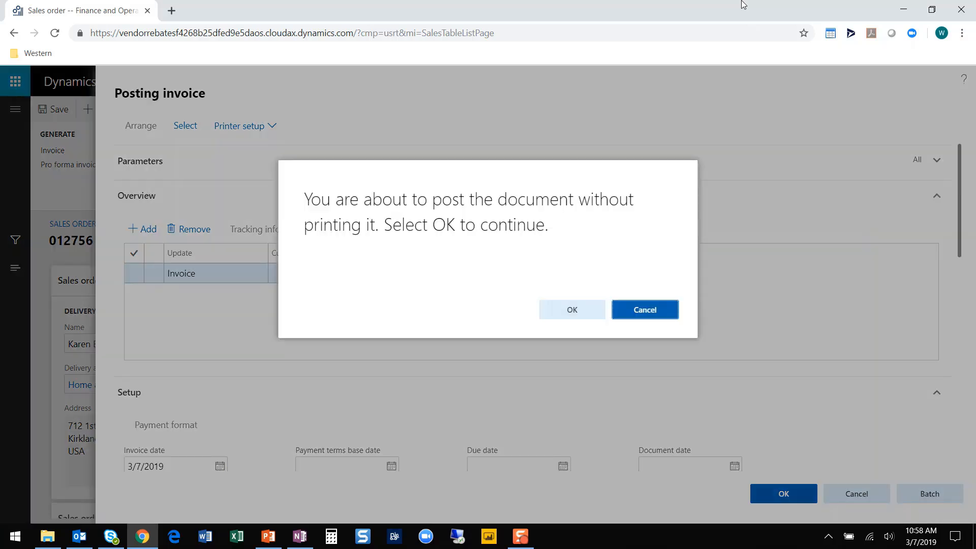
pyautogui.click(565, 310)
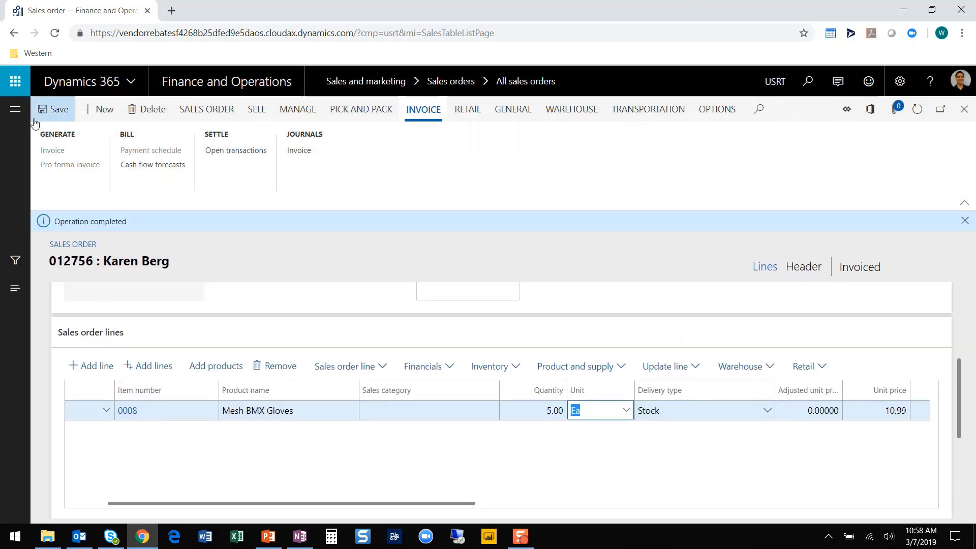
# Go to the vendor rebate claims and open the last OffiNvoice claim, USRT-000028.
pyautogui.click(15, 109)
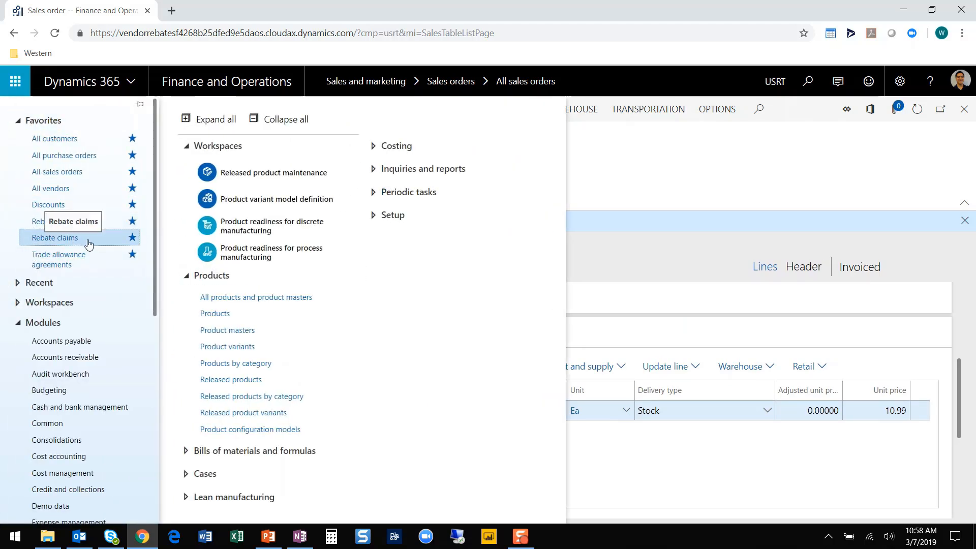
pyautogui.click(66, 238)
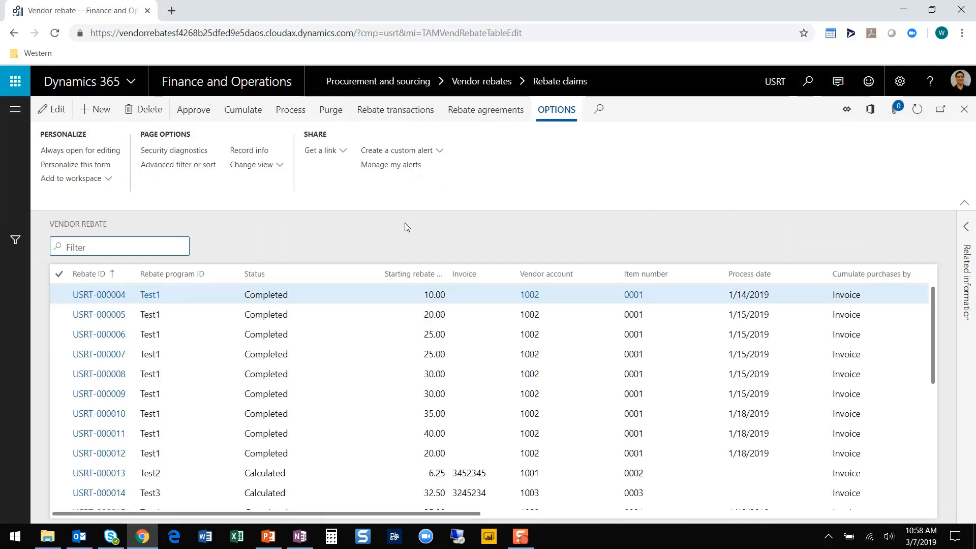
pyautogui.scroll(-5, 367, 370)
pyautogui.click(498, 500)
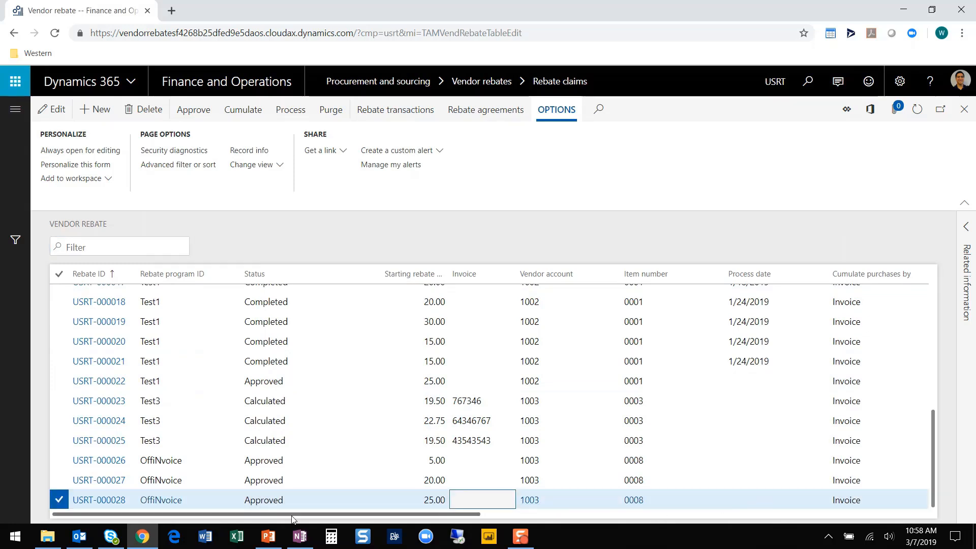
pyautogui.click(114, 502)
pyautogui.click(119, 491)
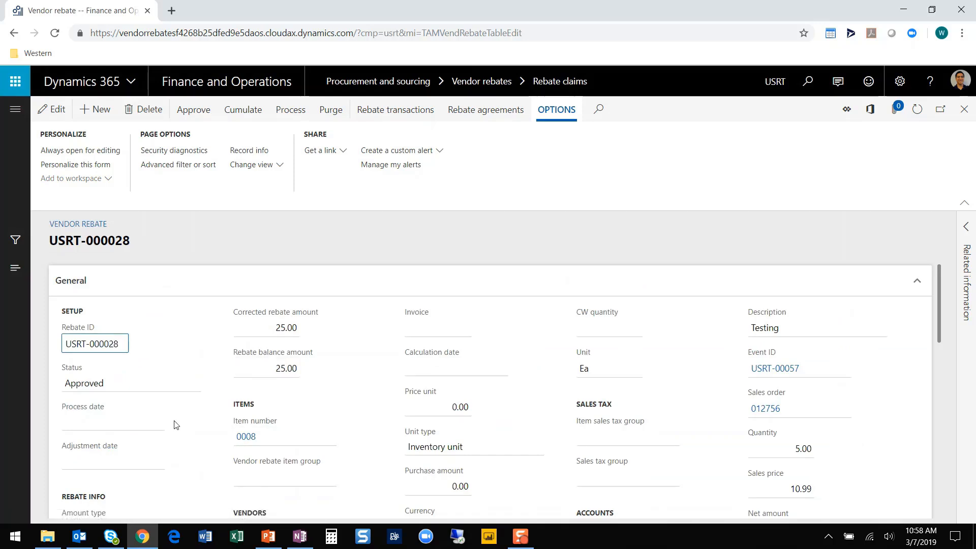
# Examine the claim's status, rebate amounts, value per unit, trade allowance ID, and linked event and sales order details.
pyautogui.scroll(-3, 179, 415)
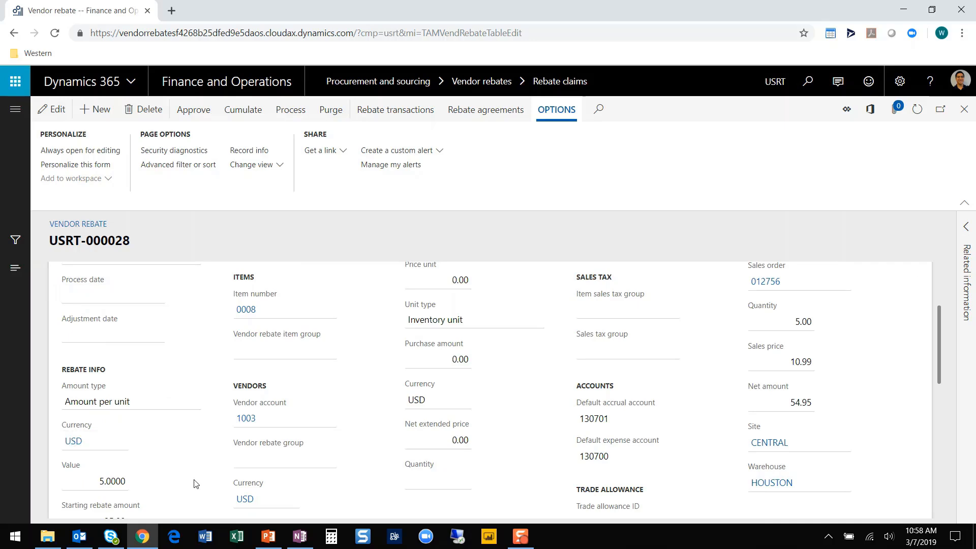
pyautogui.scroll(3, 201, 486)
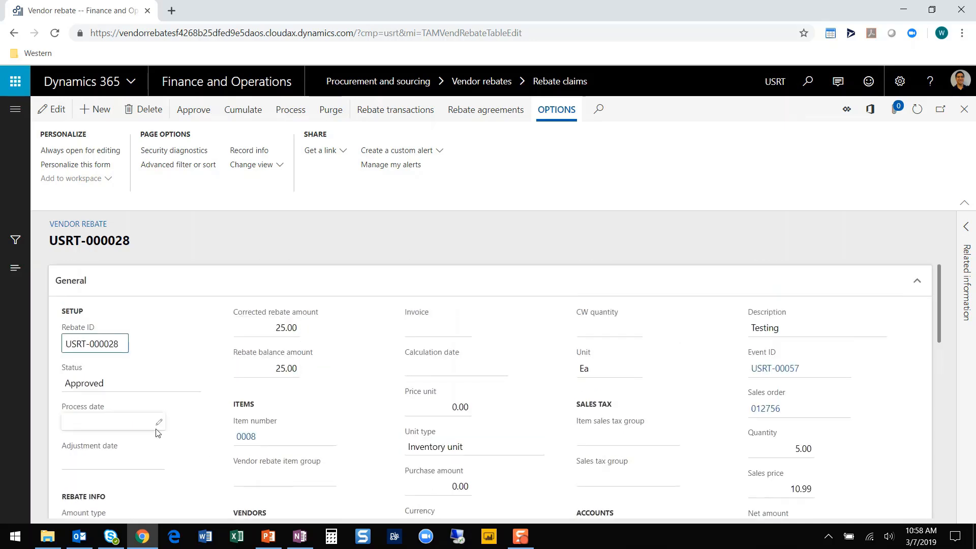
pyautogui.scroll(-10, 142, 442)
pyautogui.scroll(4, 120, 414)
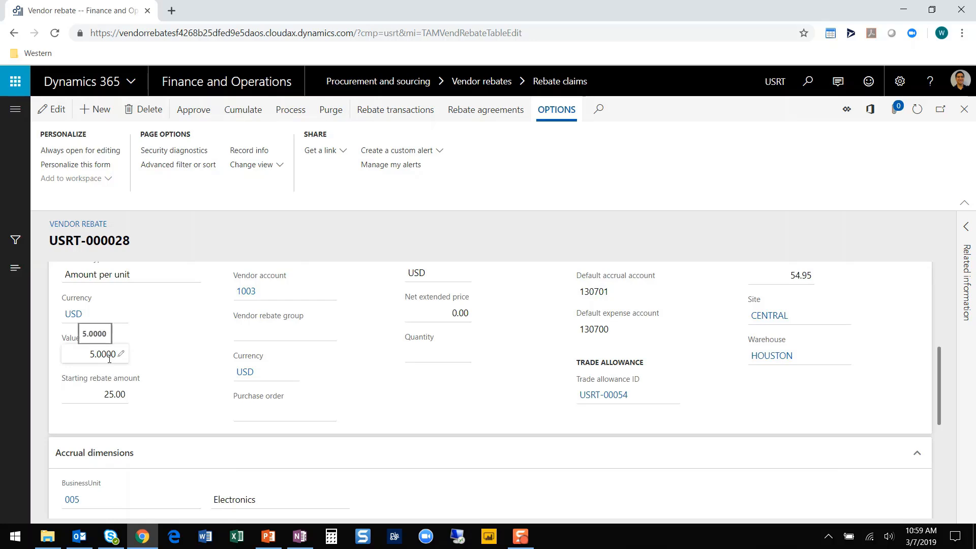
pyautogui.scroll(3, 625, 464)
pyautogui.scroll(1, 937, 316)
pyautogui.scroll(-1, 933, 323)
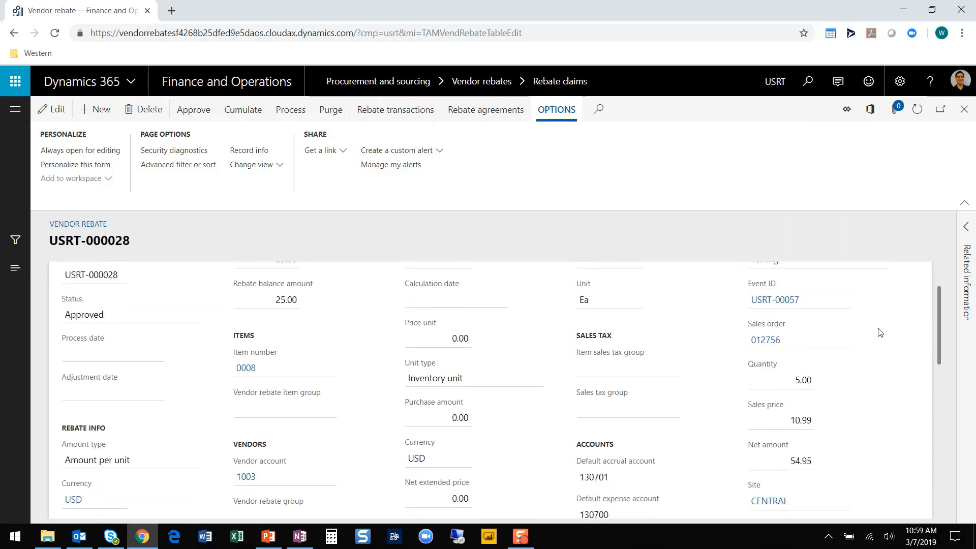
pyautogui.moveTo(935, 319); pyautogui.dragTo(938, 365)
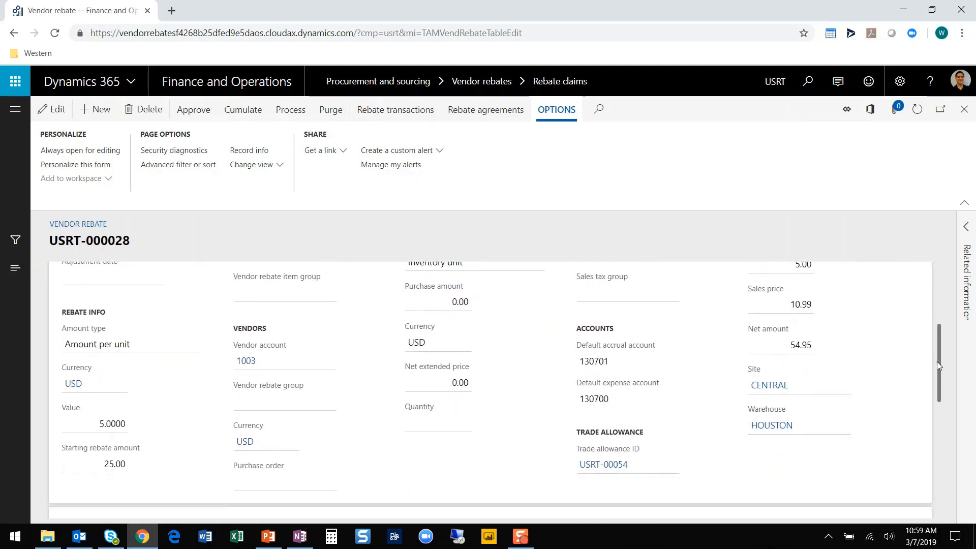
pyautogui.scroll(4, 655, 477)
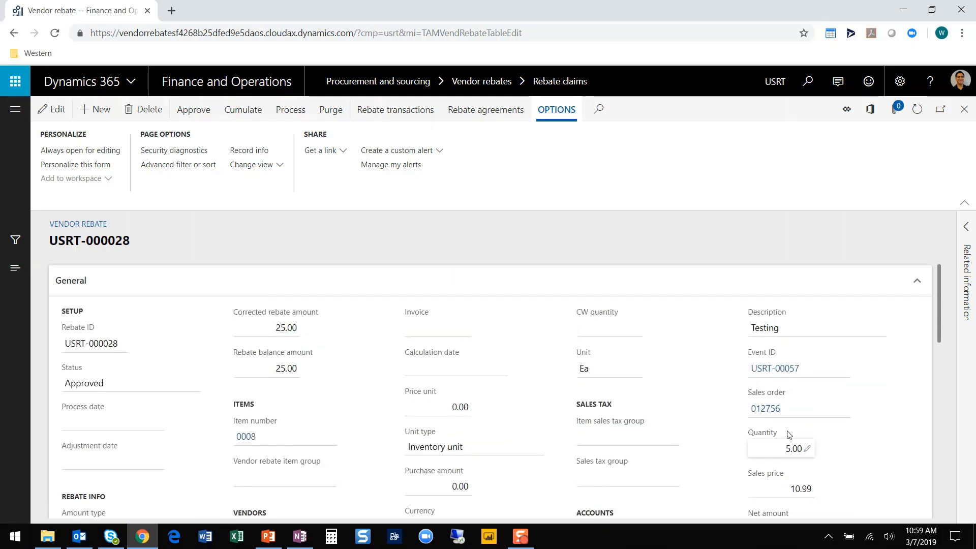